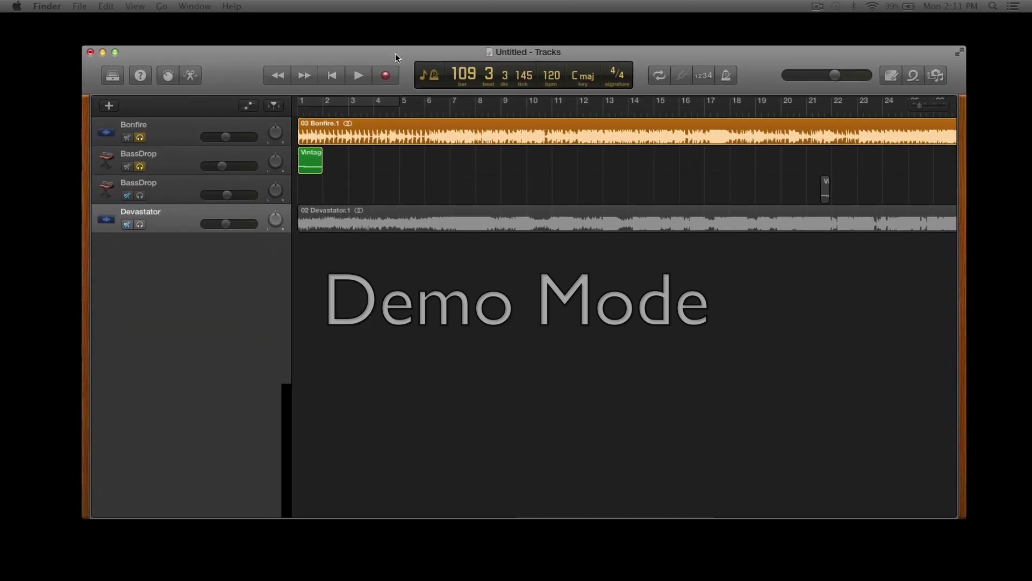
Step: Maximize the GarageBand project window so it fills the whole screen
{"action": "double_click", "coordinate": [395, 54]}
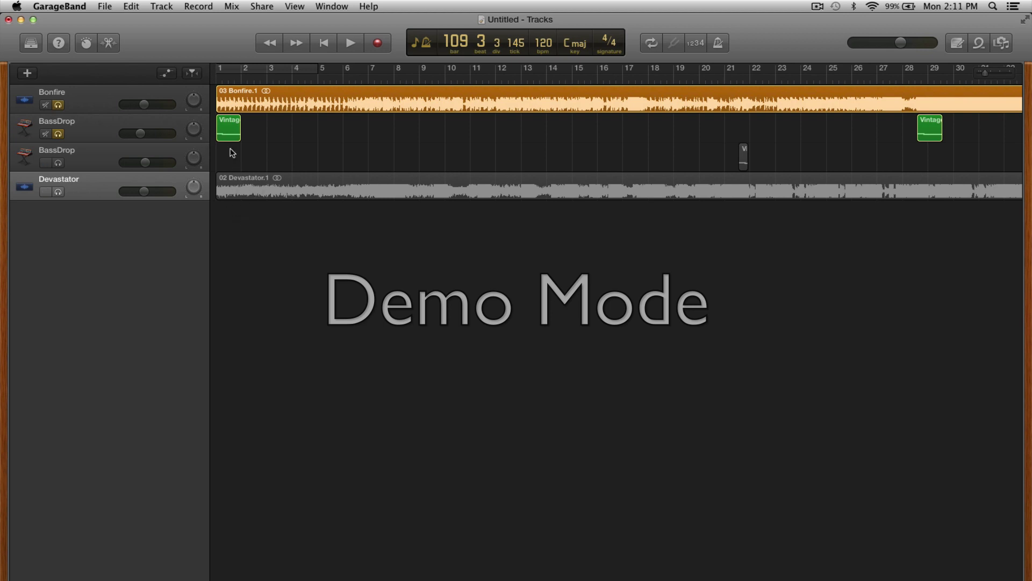
Step: Select the Bonfire track and show its EQ curve in Smart Controls
{"action": "scroll", "coordinate": [281, 167], "scroll_direction": "right", "scroll_amount": 5}
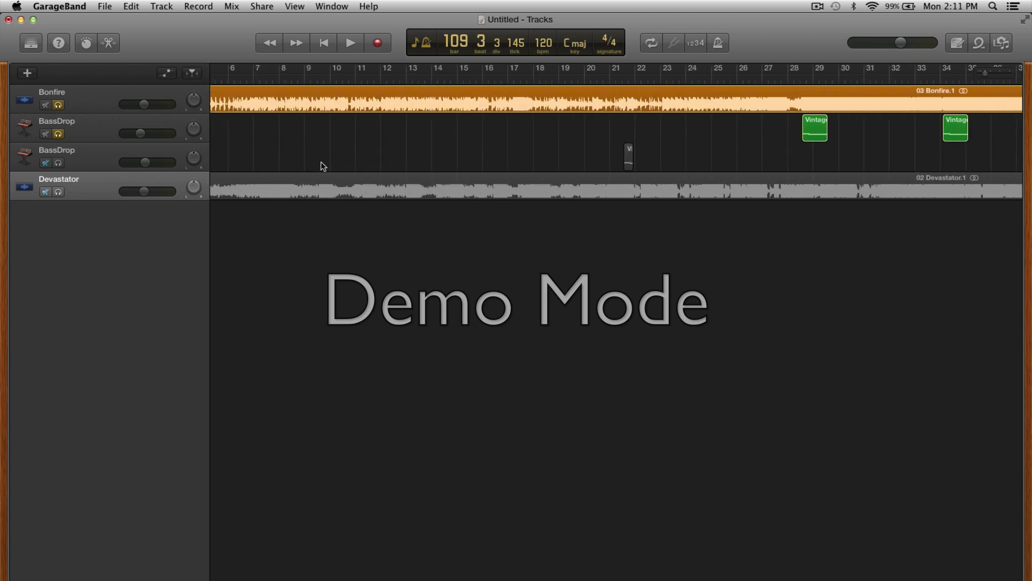
{"action": "left_click", "coordinate": [92, 107]}
{"action": "left_click", "coordinate": [85, 41]}
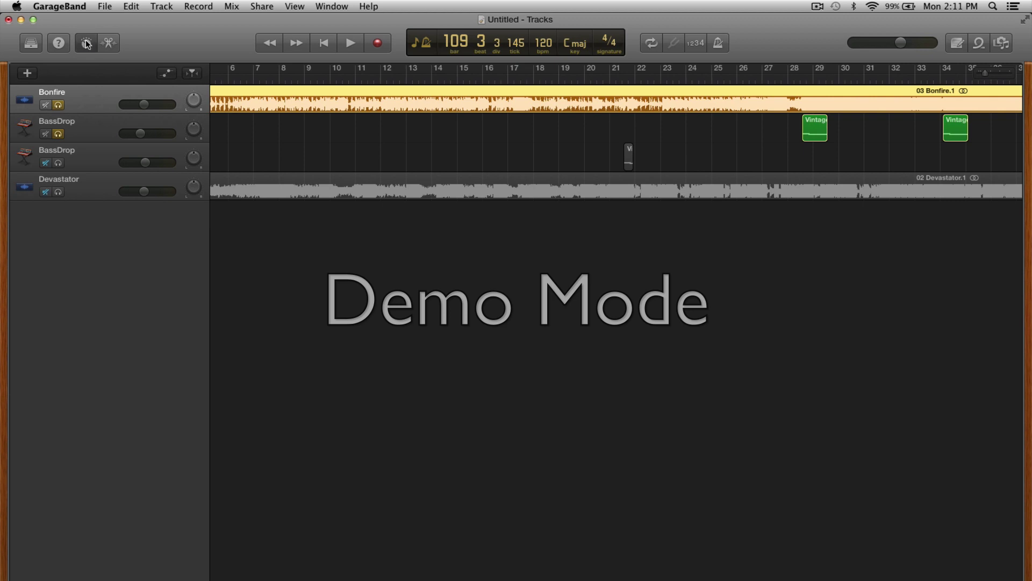
{"action": "left_click", "coordinate": [540, 414]}
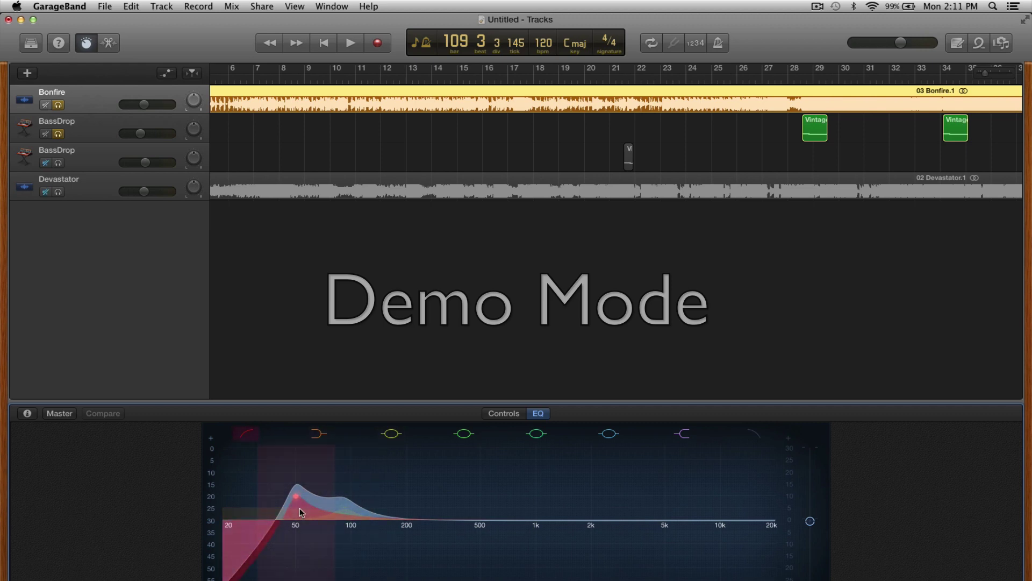
{"action": "scroll", "coordinate": [457, 269], "scroll_direction": "left", "scroll_amount": 5}
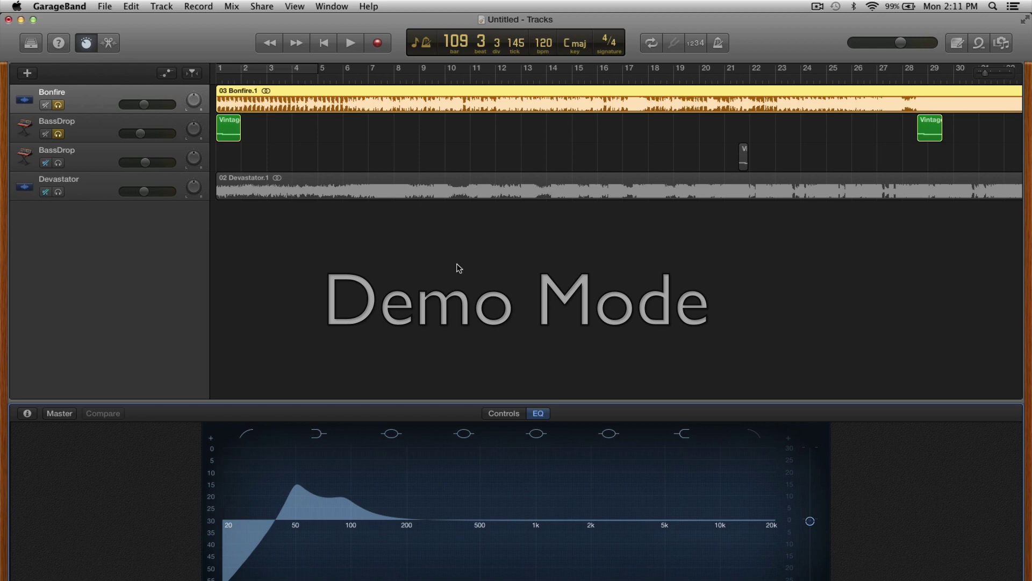
Step: Unsolo Bonfire, play the project briefly, and return the playhead to bar 1
{"action": "scroll", "coordinate": [447, 268], "scroll_direction": "right", "scroll_amount": 5}
{"action": "scroll", "coordinate": [446, 267], "scroll_direction": "left", "scroll_amount": 5}
{"action": "left_click", "coordinate": [59, 106]}
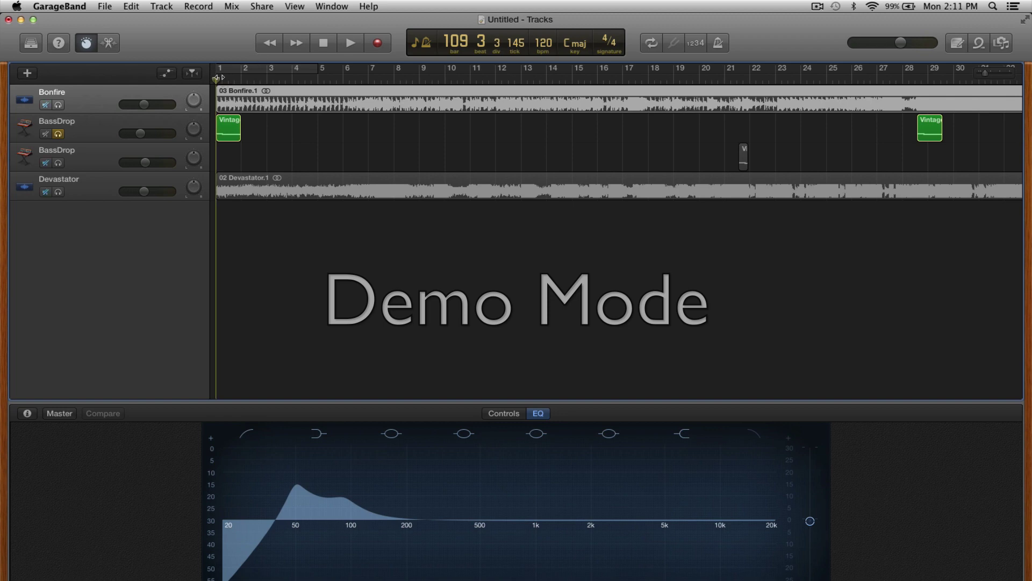
{"action": "key", "text": "space"}
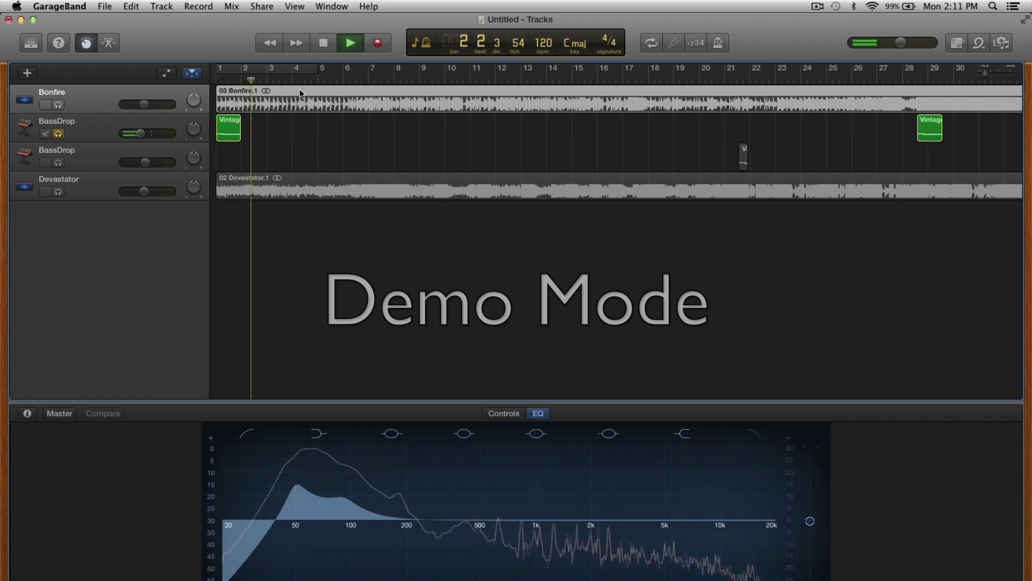
{"action": "key", "text": "space"}
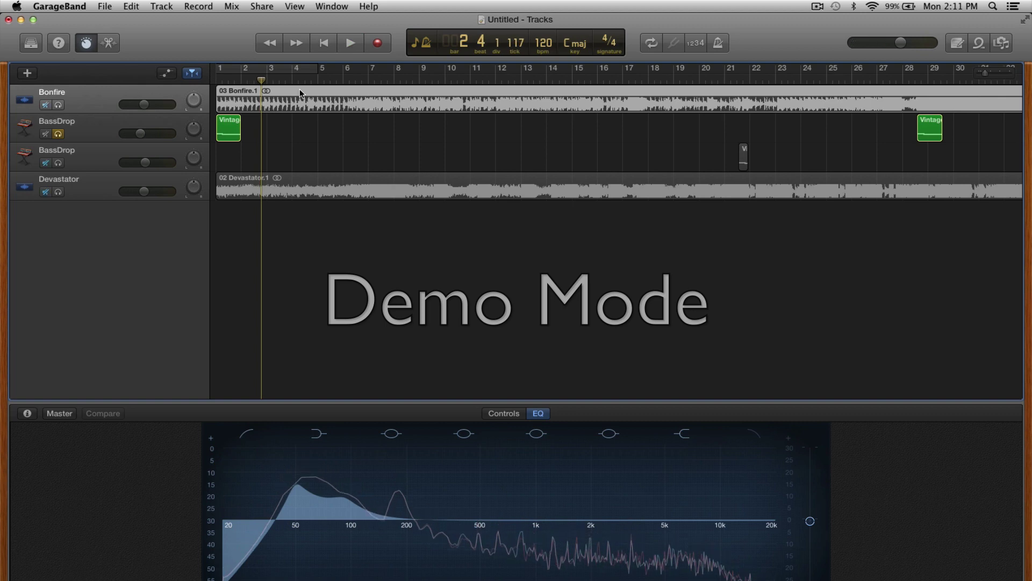
{"action": "key", "text": "Return"}
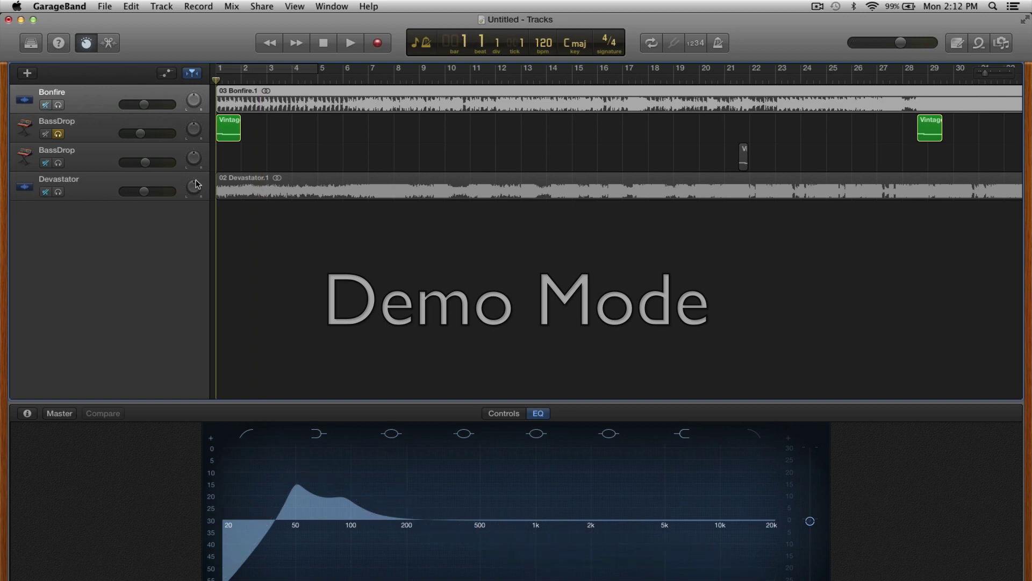
Step: Select the BassDrop track to show its bass-boosted EQ and play it briefly
{"action": "left_click", "coordinate": [98, 128]}
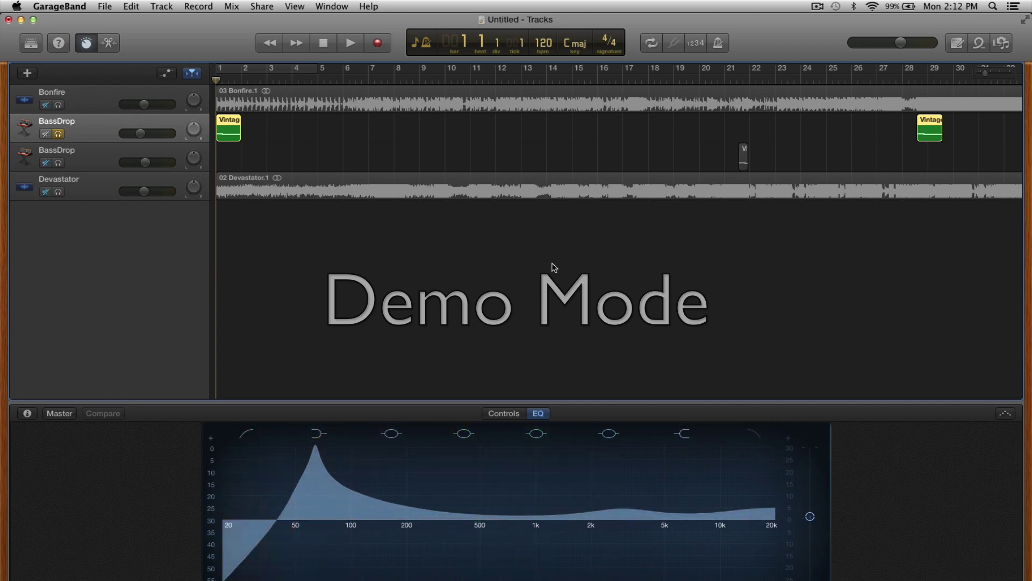
{"action": "key", "text": "space"}
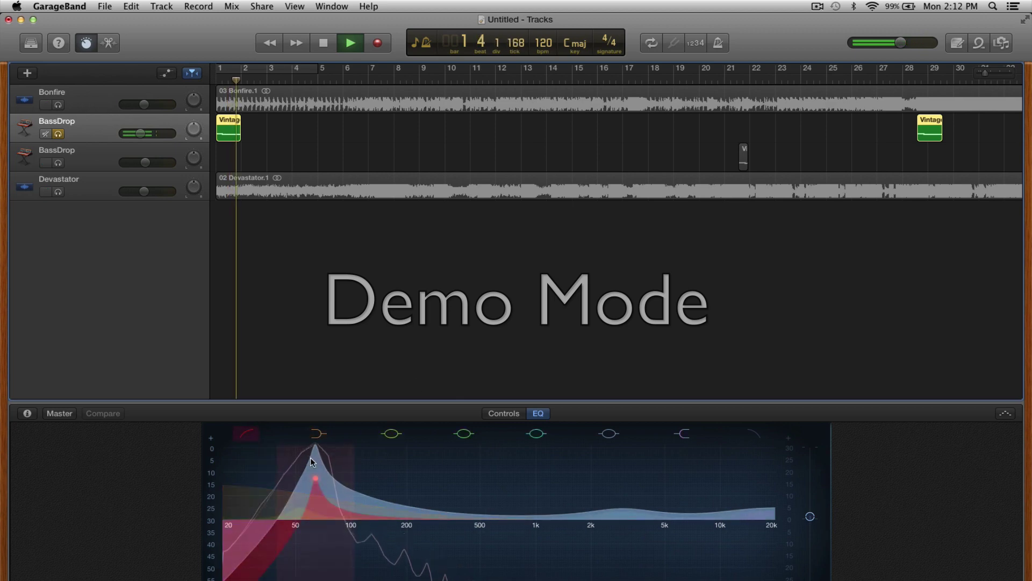
{"action": "key", "text": "space"}
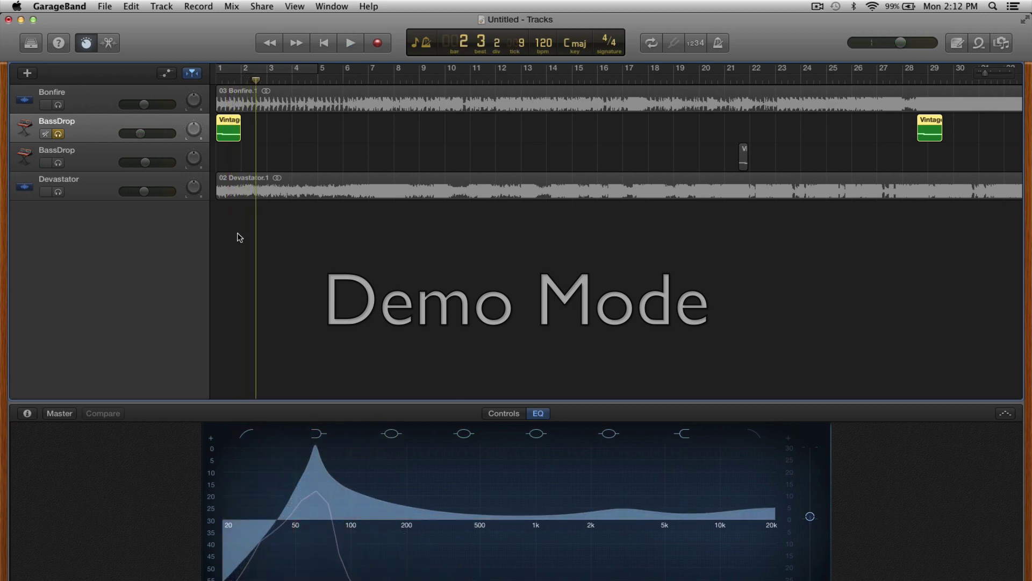
Step: Solo Bonfire again and play the project from bar 1
{"action": "left_click", "coordinate": [58, 105]}
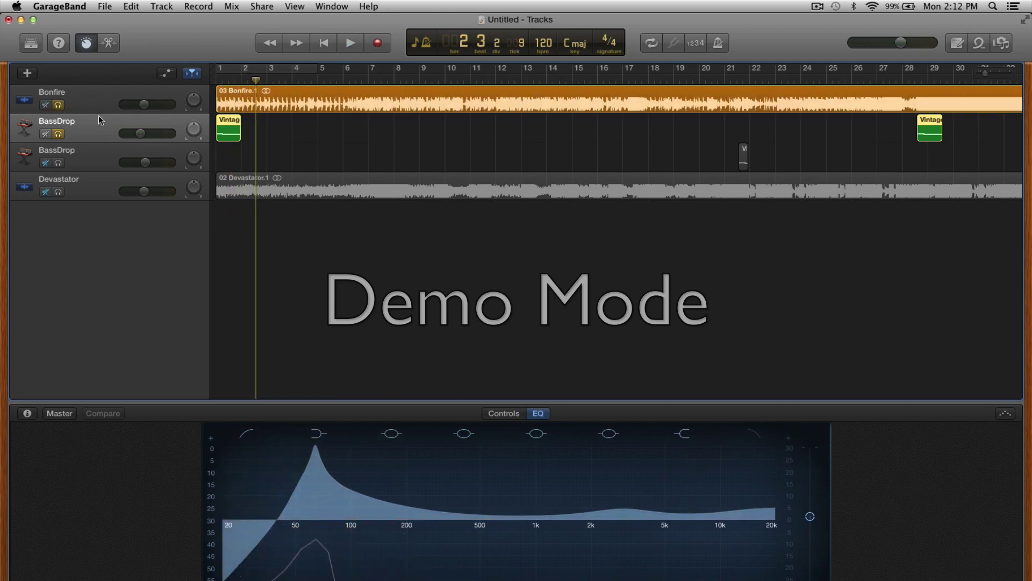
{"action": "scroll", "coordinate": [573, 82], "scroll_direction": "right", "scroll_amount": 5}
{"action": "scroll", "coordinate": [494, 125], "scroll_direction": "left", "scroll_amount": 6}
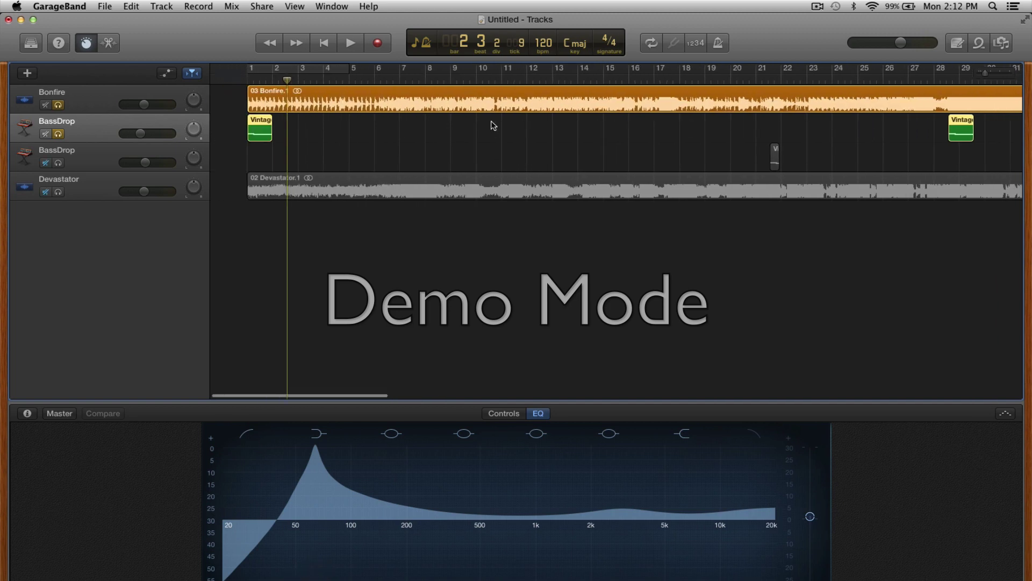
{"action": "key", "text": "Return"}
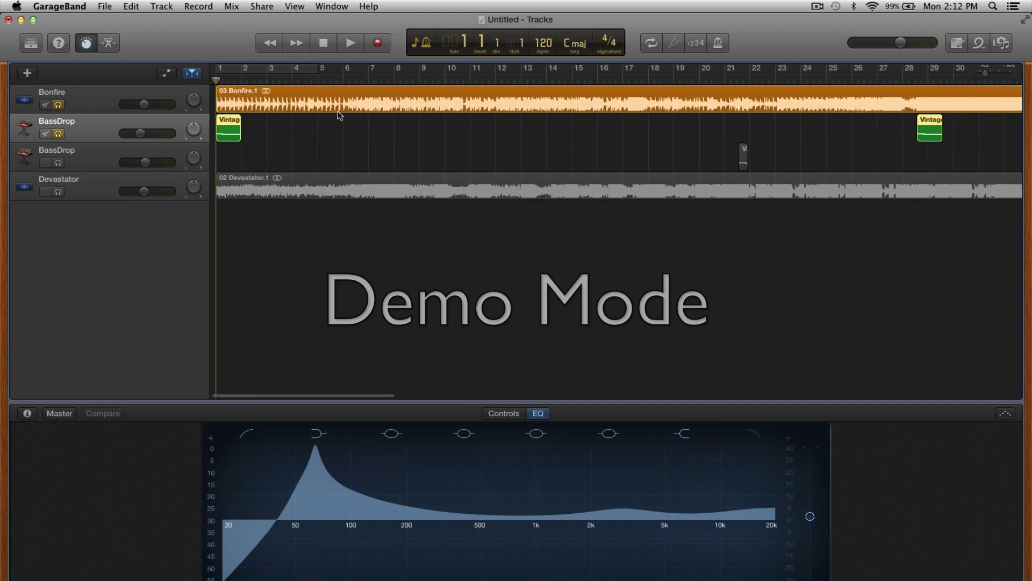
{"action": "key", "text": "space"}
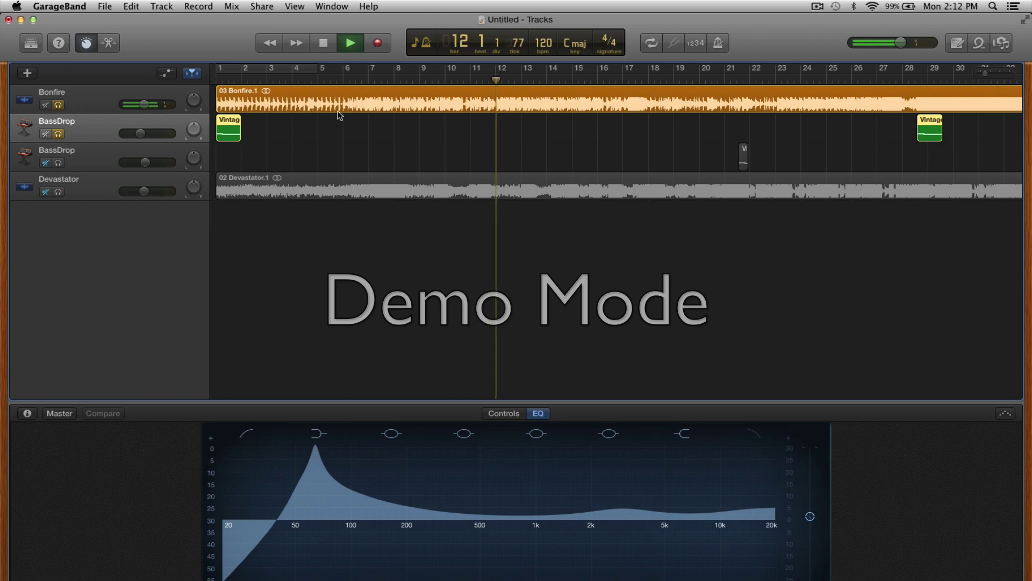
{"action": "left_click", "coordinate": [773, 80]}
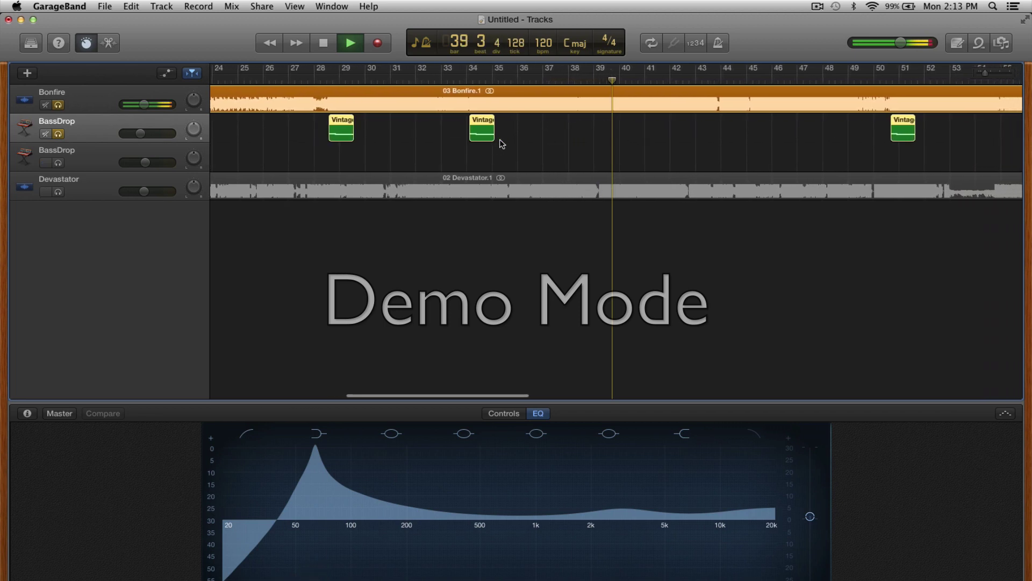
{"action": "key", "text": "space"}
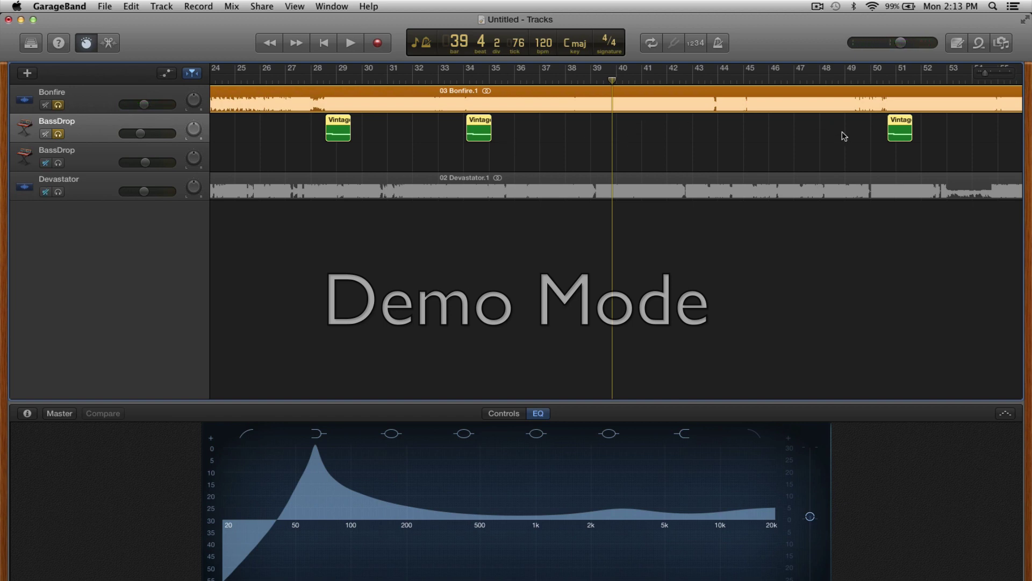
{"action": "scroll", "coordinate": [620, 192], "scroll_direction": "left", "scroll_amount": 15}
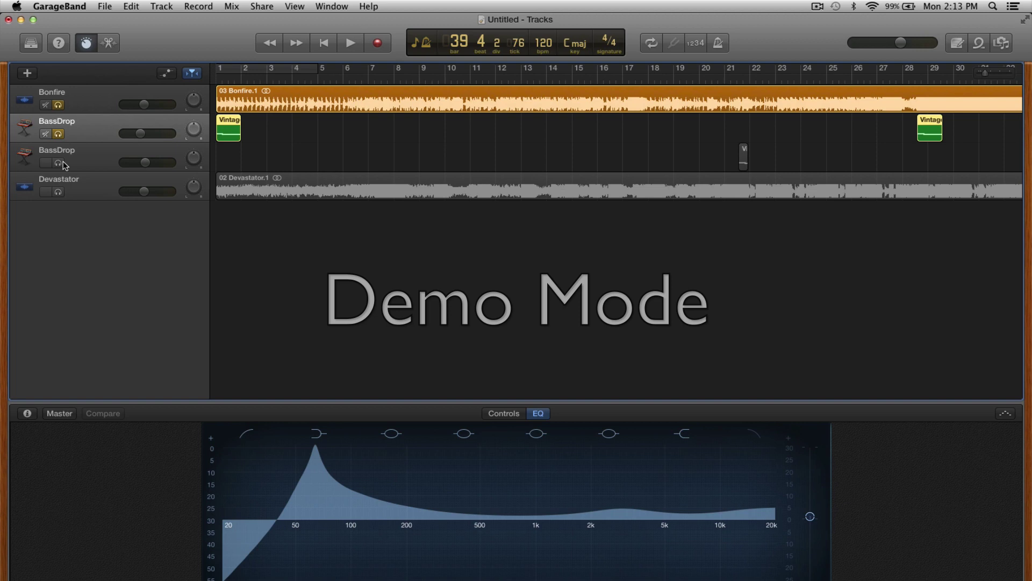
Step: Solo Devastator, unsolo BassDrop and Bonfire, and move the playhead back to bar 1
{"action": "left_click", "coordinate": [60, 192]}
{"action": "left_click", "coordinate": [59, 134]}
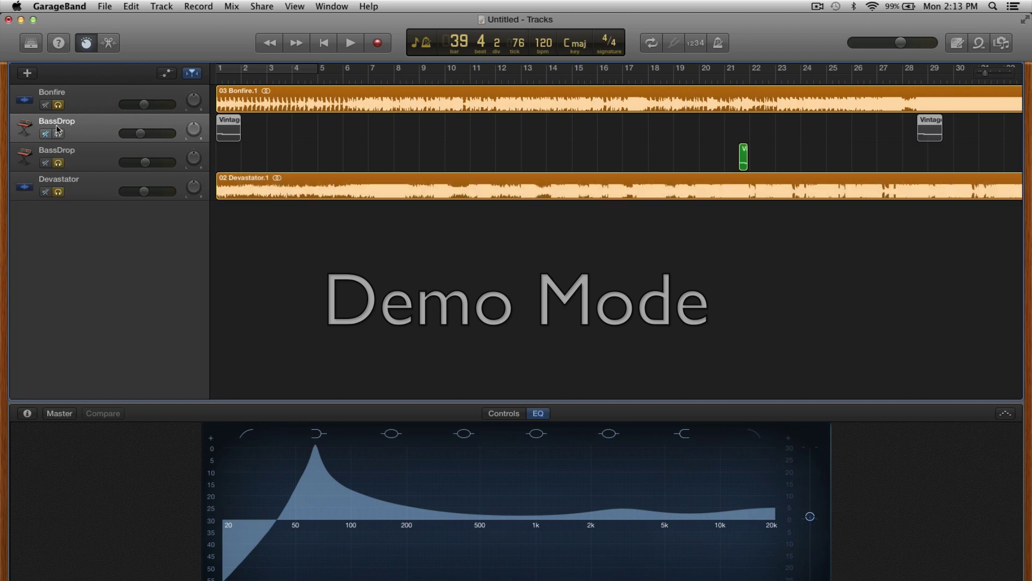
{"action": "left_click", "coordinate": [59, 106]}
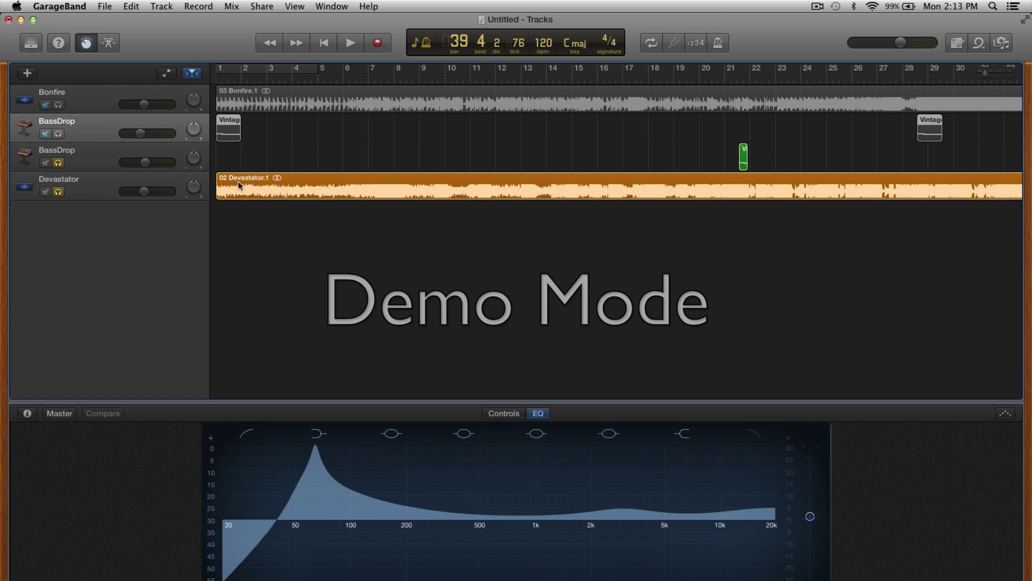
{"action": "scroll", "coordinate": [253, 145], "scroll_direction": "left", "scroll_amount": 2}
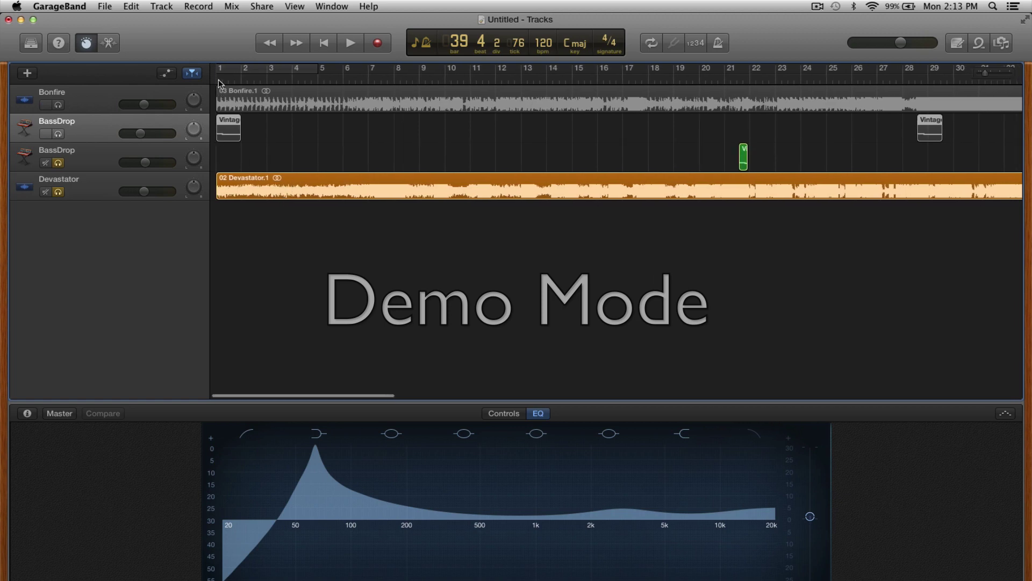
{"action": "left_click", "coordinate": [222, 80]}
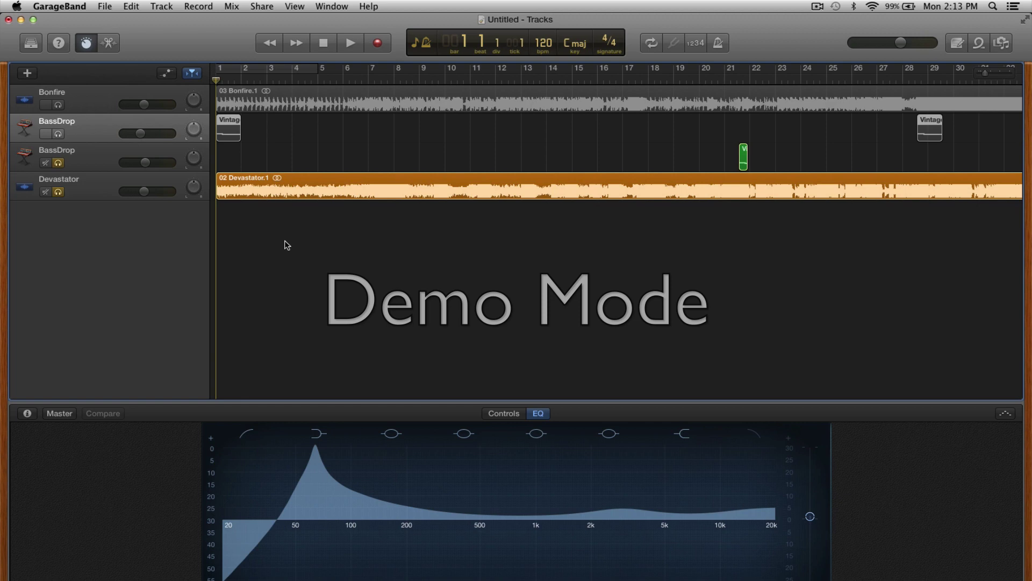
Step: Select Devastator to show its EQ, play it, then play again from about bar 15
{"action": "left_click", "coordinate": [99, 190]}
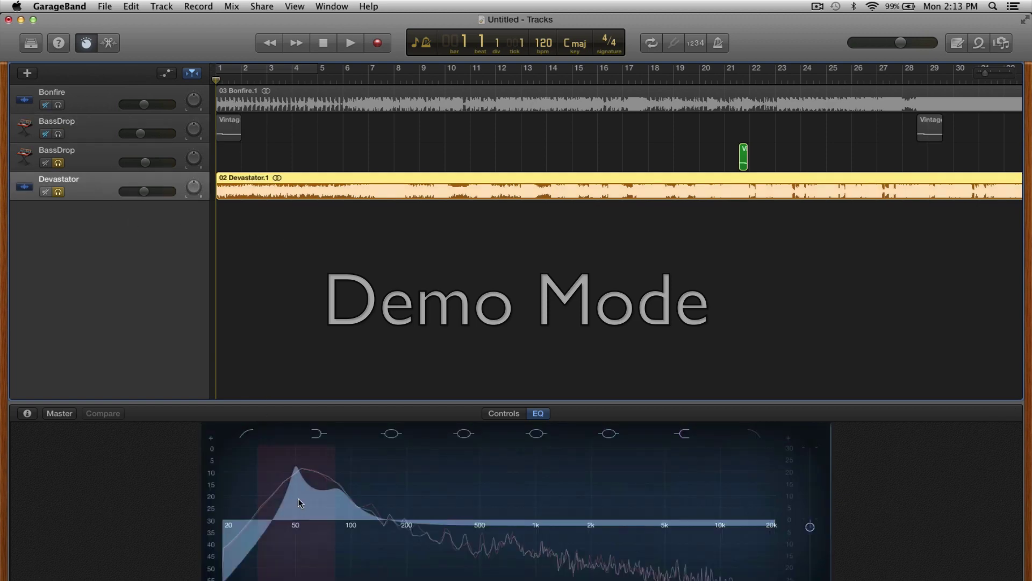
{"action": "key", "text": "space"}
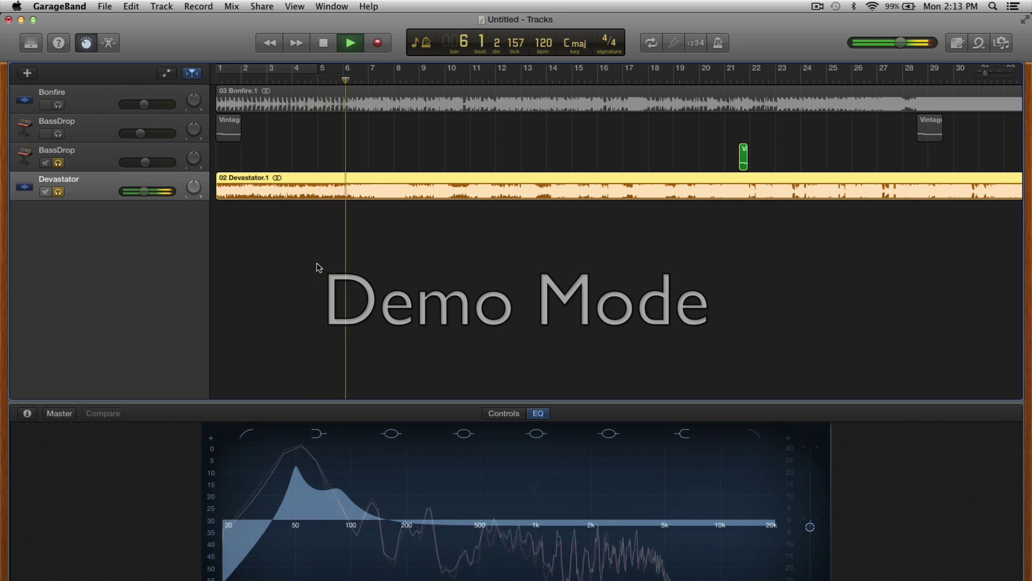
{"action": "key", "text": "space"}
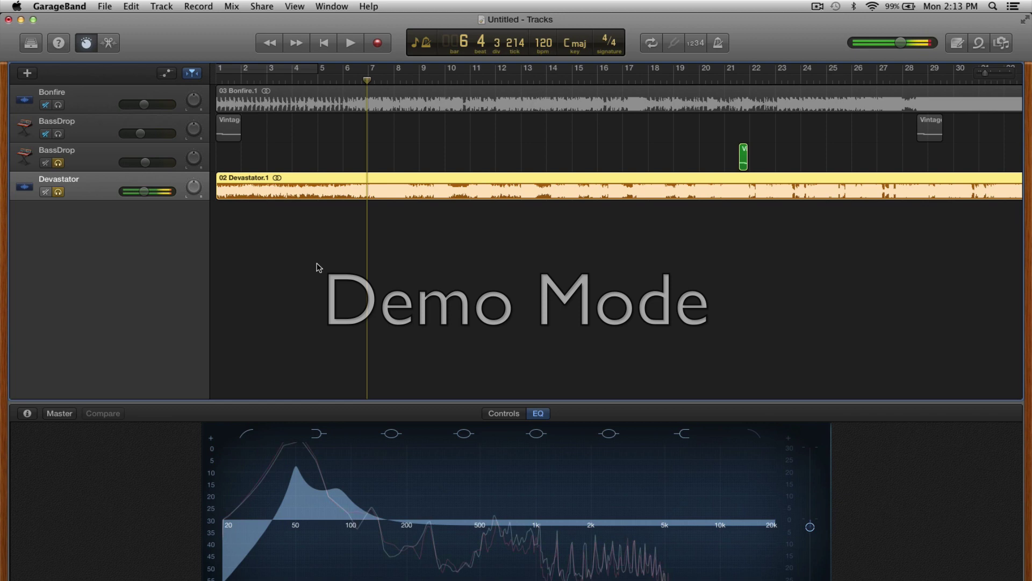
{"action": "scroll", "coordinate": [319, 267], "scroll_direction": "right", "scroll_amount": 2}
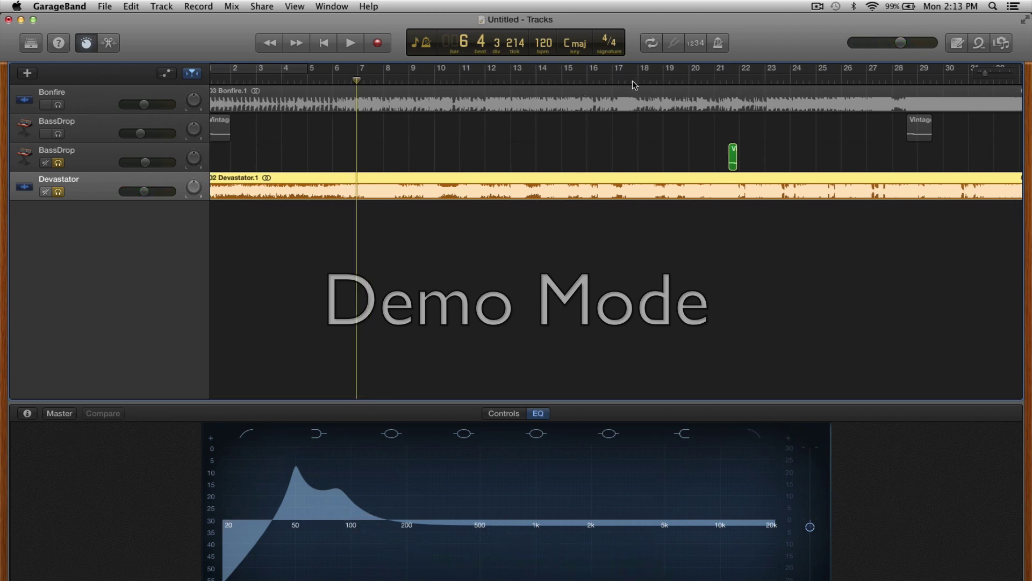
{"action": "left_click", "coordinate": [580, 75]}
{"action": "key", "text": "space"}
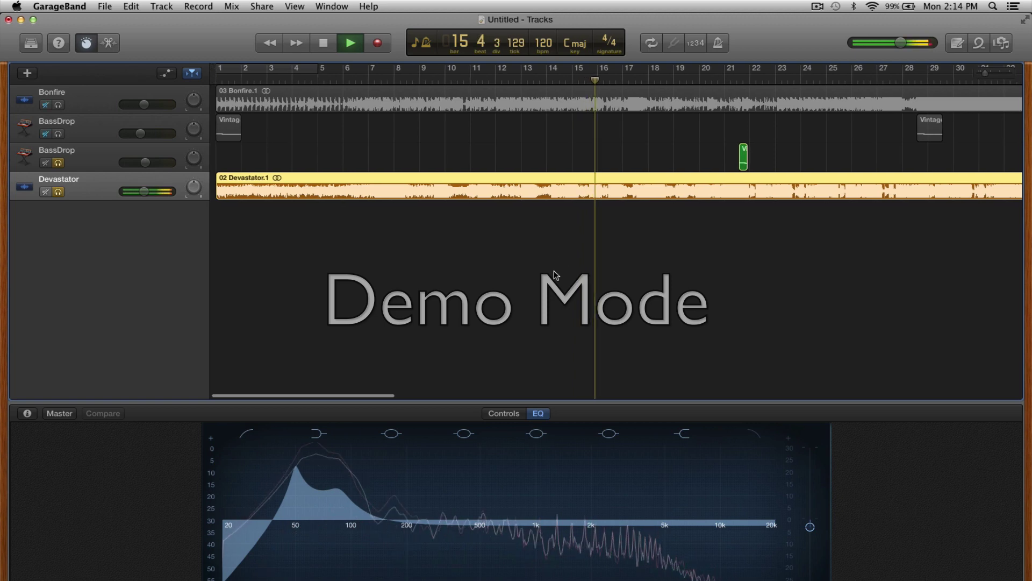
{"action": "scroll", "coordinate": [556, 275], "scroll_direction": "right", "scroll_amount": 3}
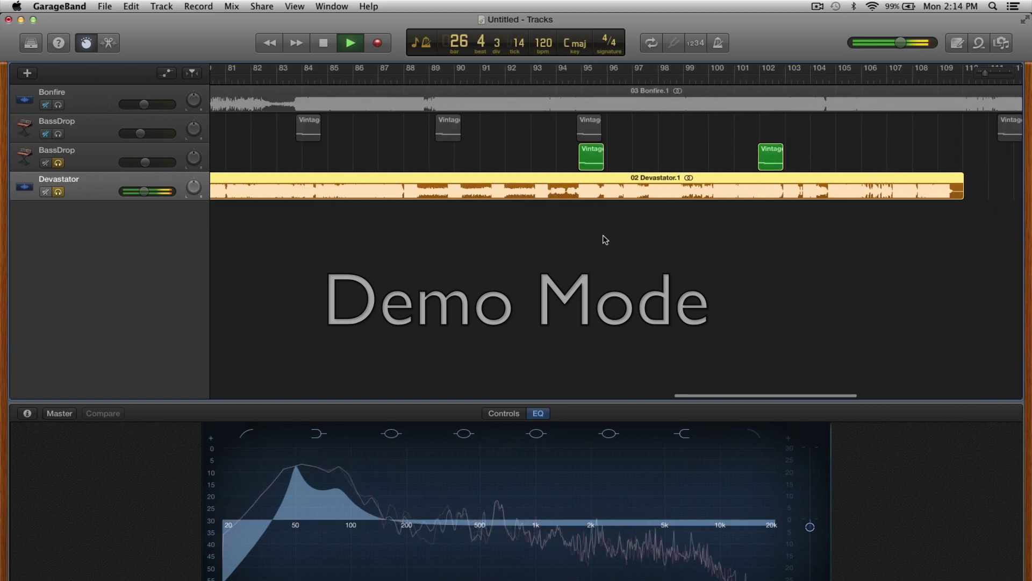
Step: Play the passage from bar 85 onward, resuming at bar 89, then stop
{"action": "left_click", "coordinate": [334, 76]}
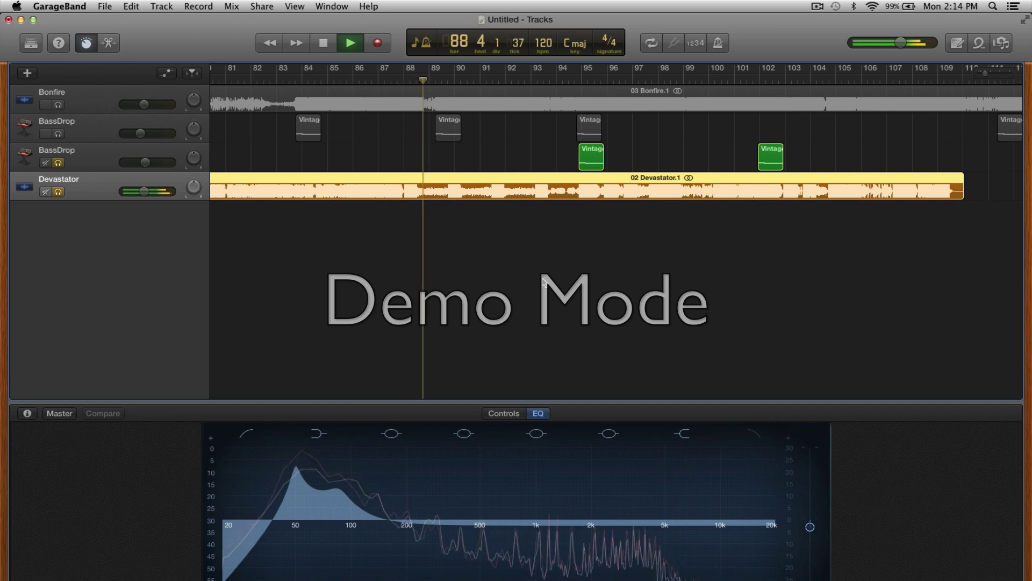
{"action": "key", "text": "space"}
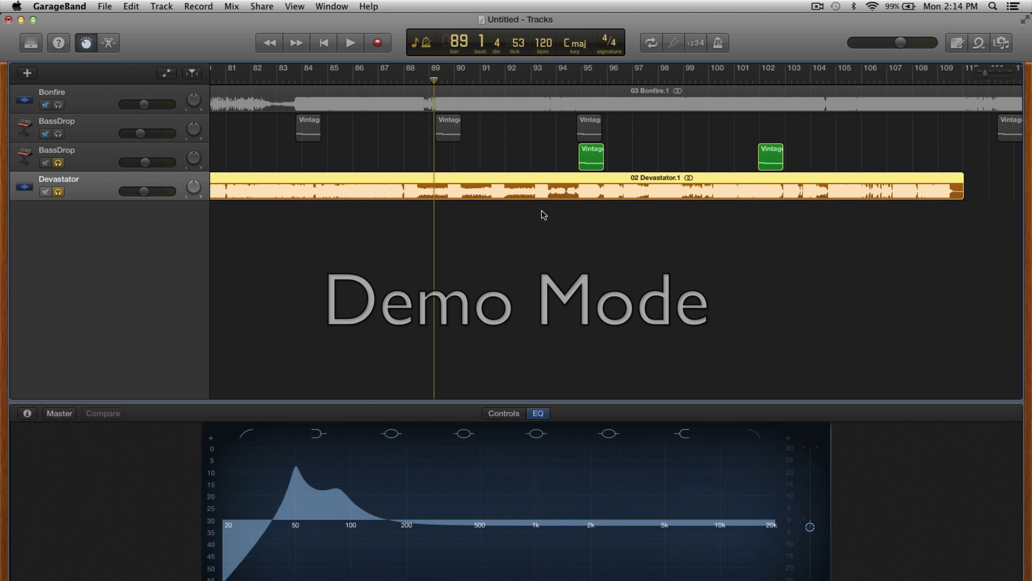
{"action": "key", "text": "space"}
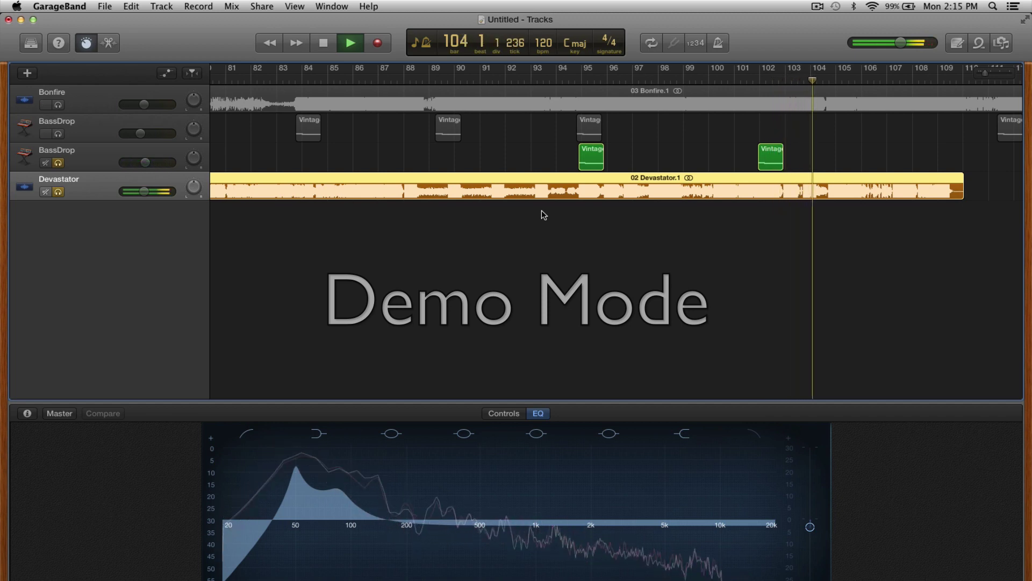
{"action": "key", "text": "space"}
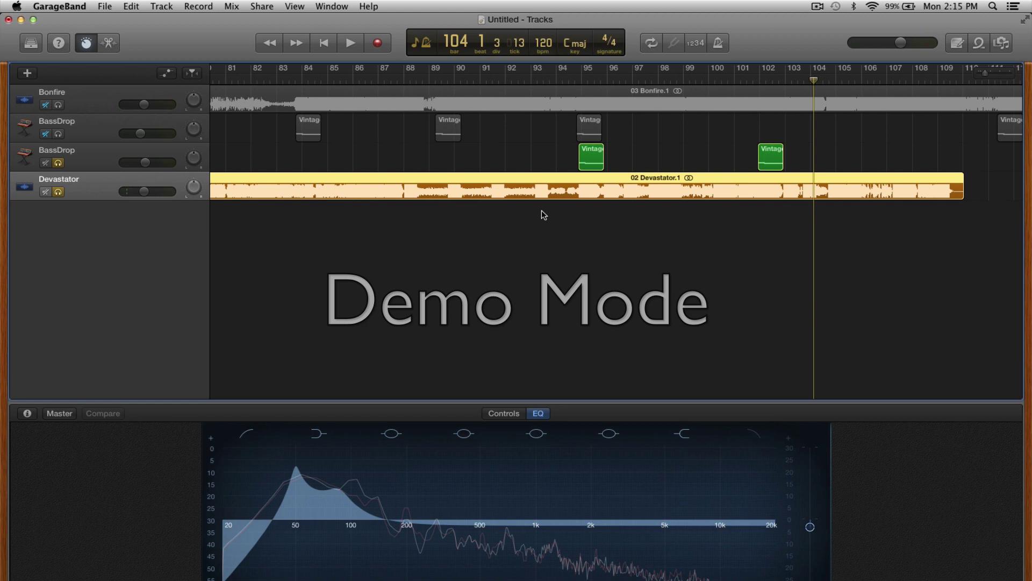
Step: Replay the drop from bar 101 three times, stopping after each pass
{"action": "left_click", "coordinate": [742, 80]}
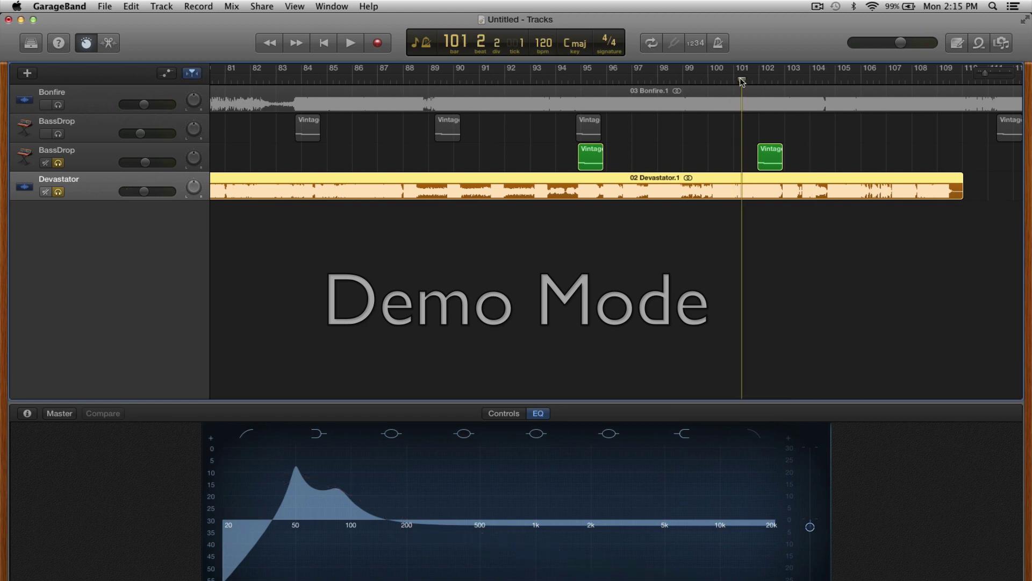
{"action": "key", "text": "space"}
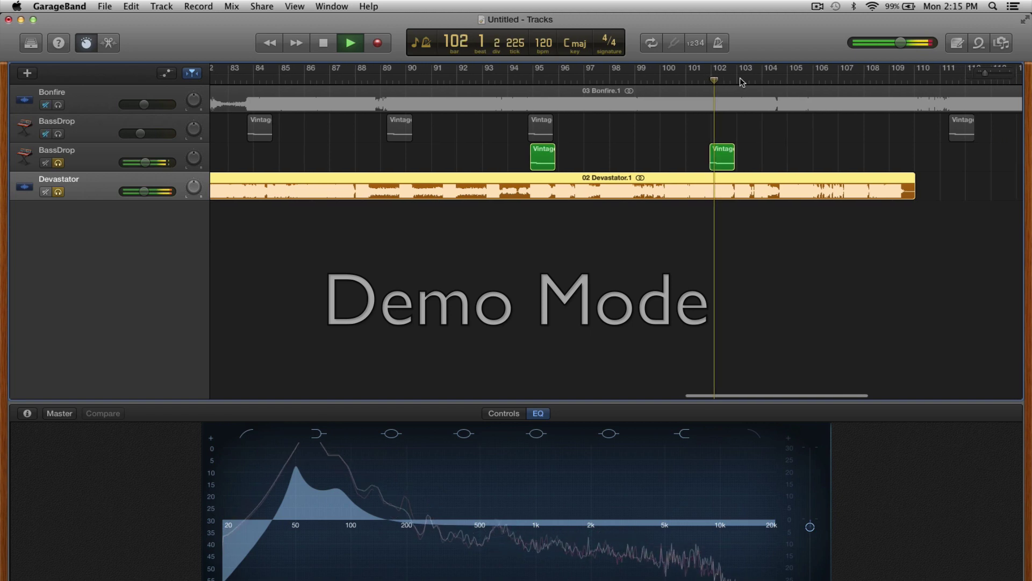
{"action": "key", "text": "space"}
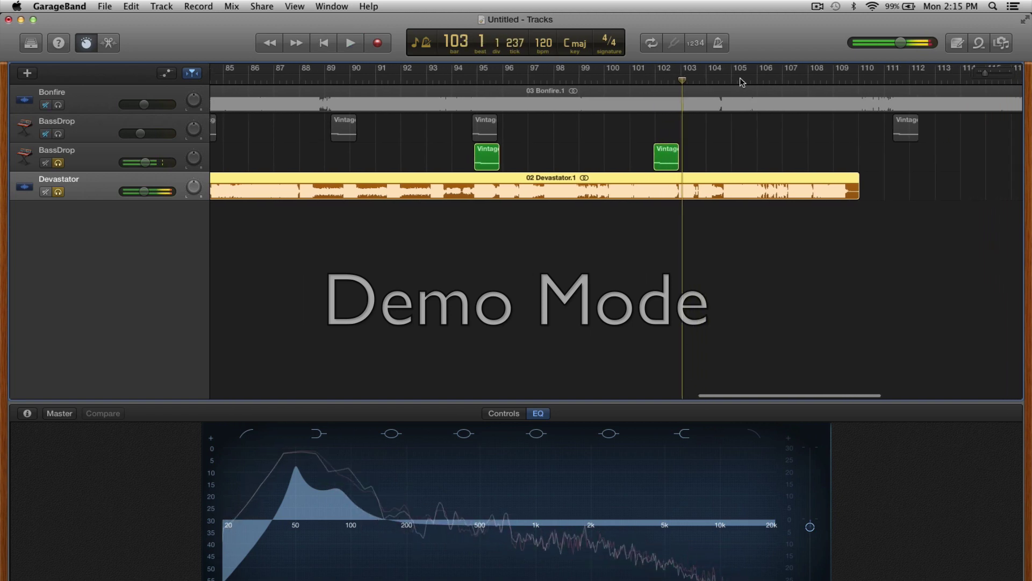
{"action": "left_click", "coordinate": [631, 79]}
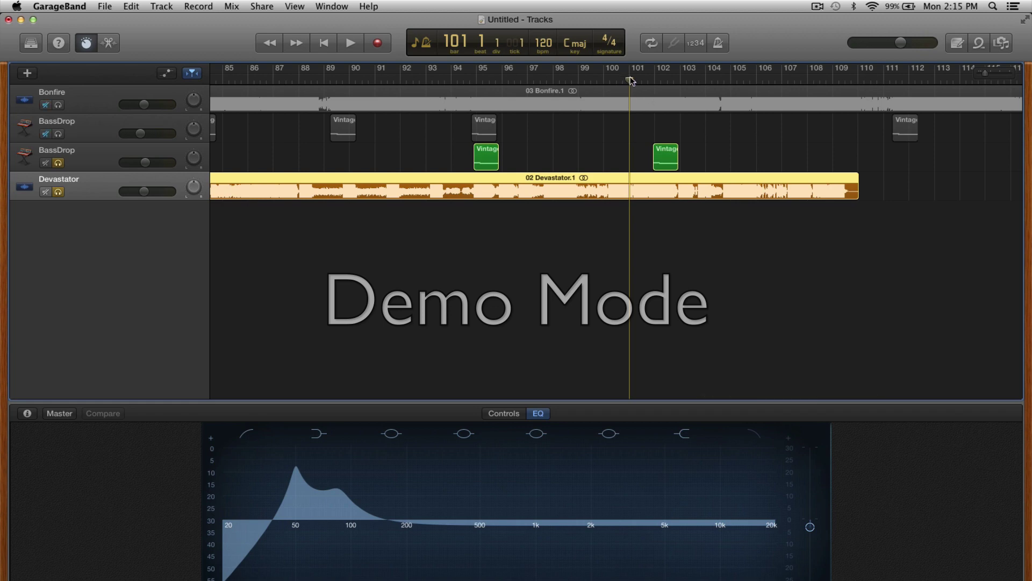
{"action": "key", "text": "space"}
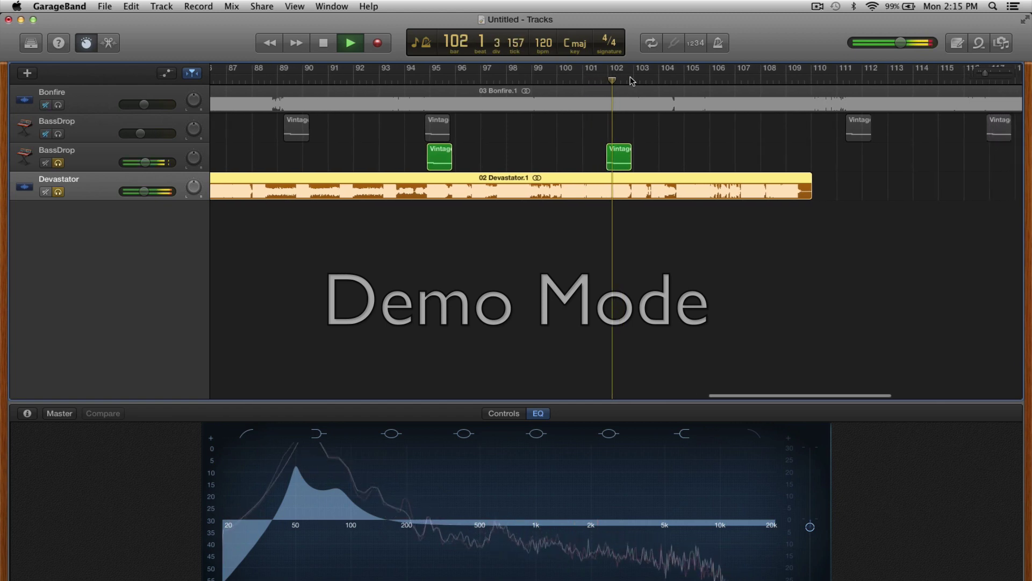
{"action": "key", "text": "space"}
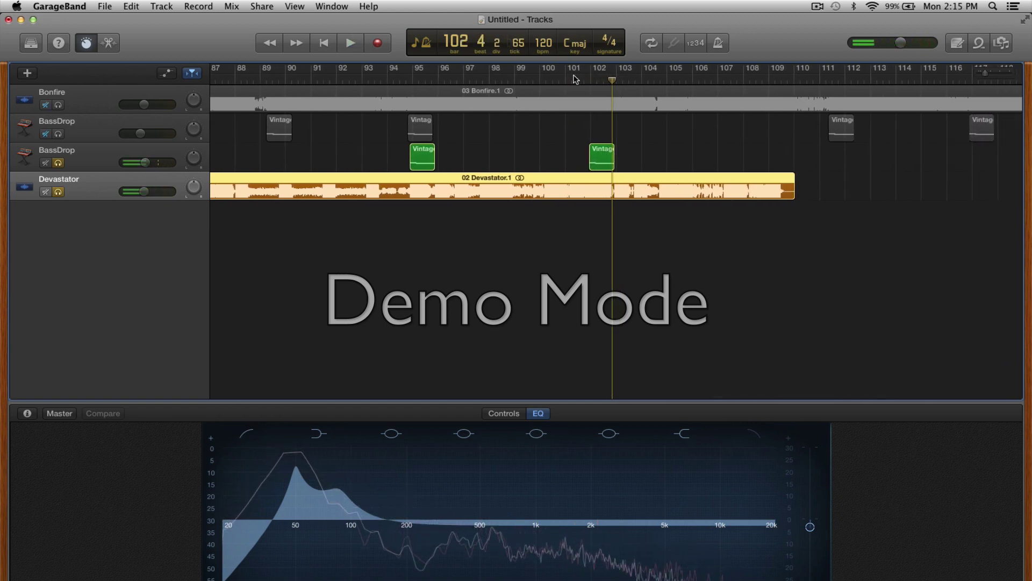
{"action": "left_click", "coordinate": [572, 79]}
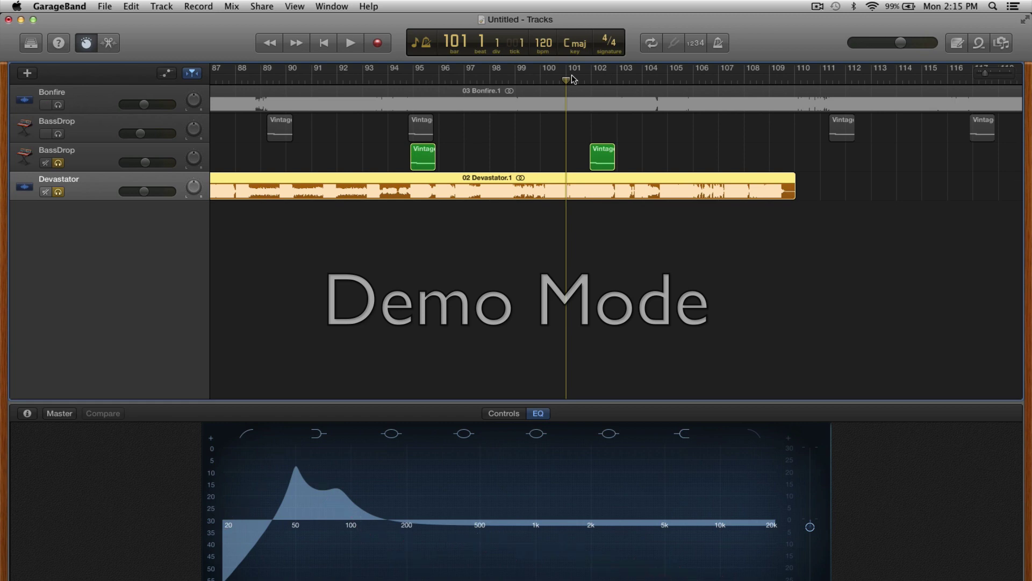
{"action": "key", "text": "space"}
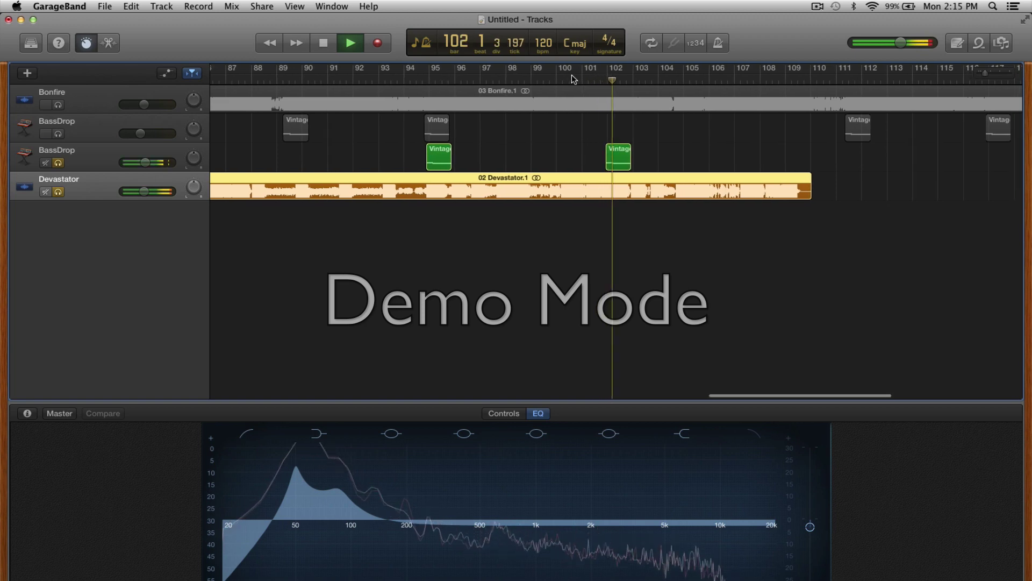
{"action": "key", "text": "space"}
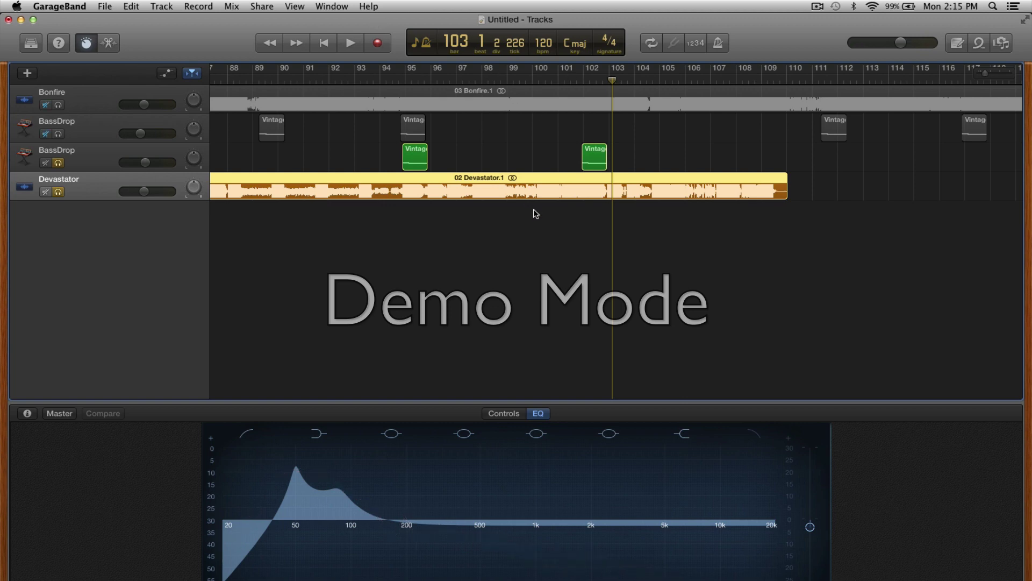
Step: Deselect the Devastator region, play from bar 64, then stop and select all regions
{"action": "scroll", "coordinate": [458, 201], "scroll_direction": "left", "scroll_amount": 15}
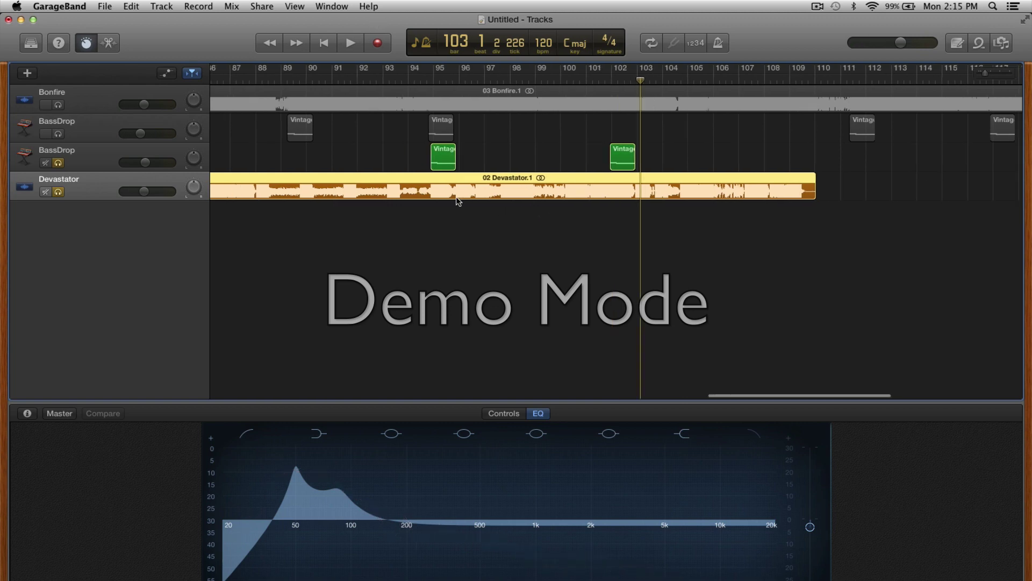
{"action": "scroll", "coordinate": [457, 198], "scroll_direction": "left", "scroll_amount": 15}
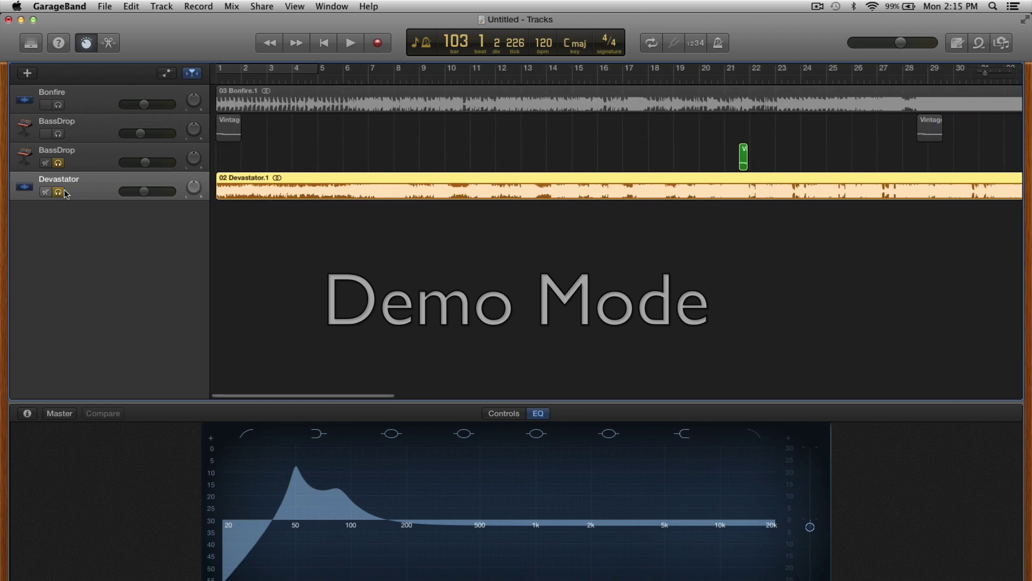
{"action": "left_click", "coordinate": [310, 151]}
{"action": "scroll", "coordinate": [719, 79], "scroll_direction": "right", "scroll_amount": 20}
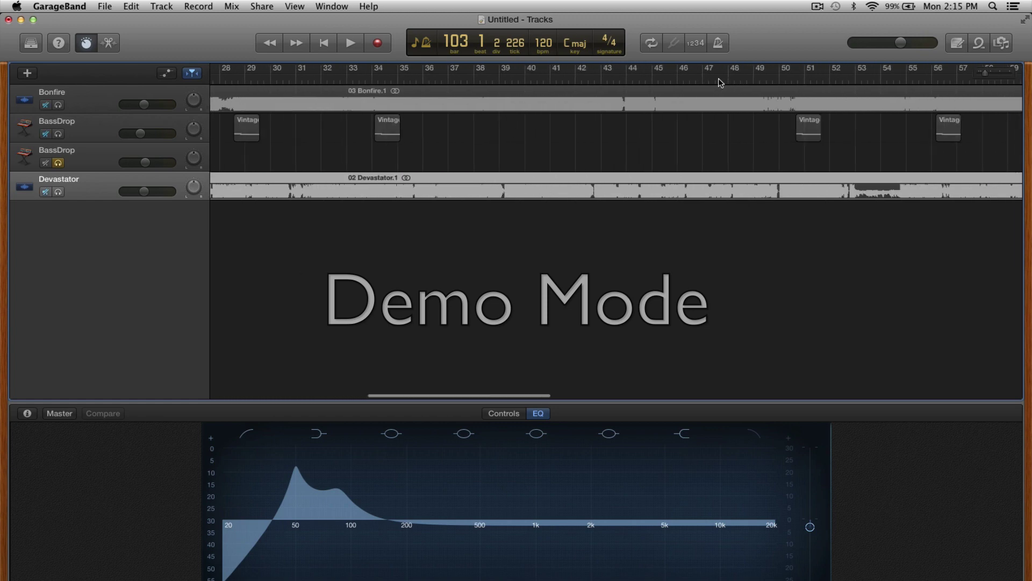
{"action": "left_click", "coordinate": [222, 76]}
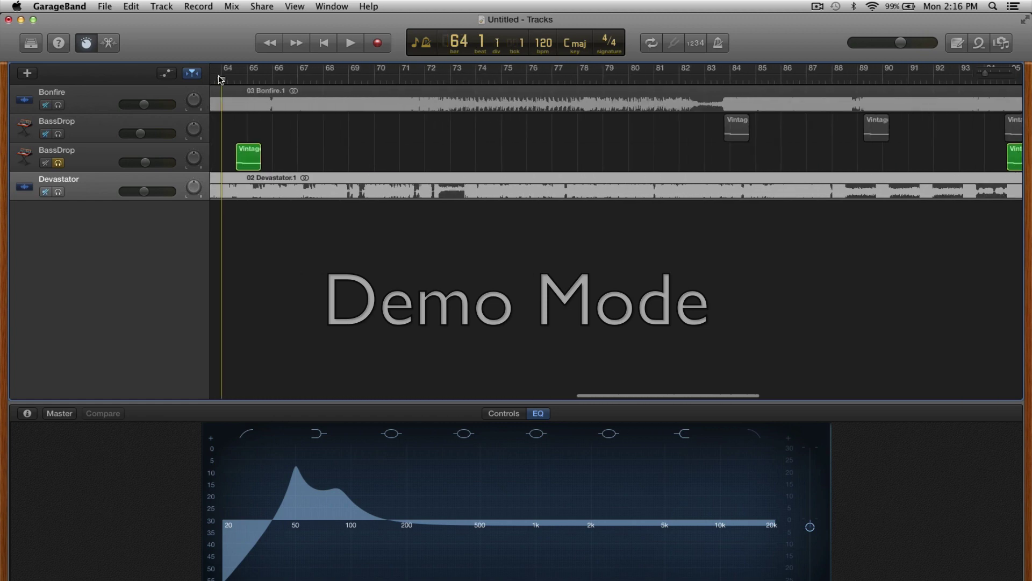
{"action": "key", "text": "space"}
{"action": "scroll", "coordinate": [344, 196], "scroll_direction": "left", "scroll_amount": 3}
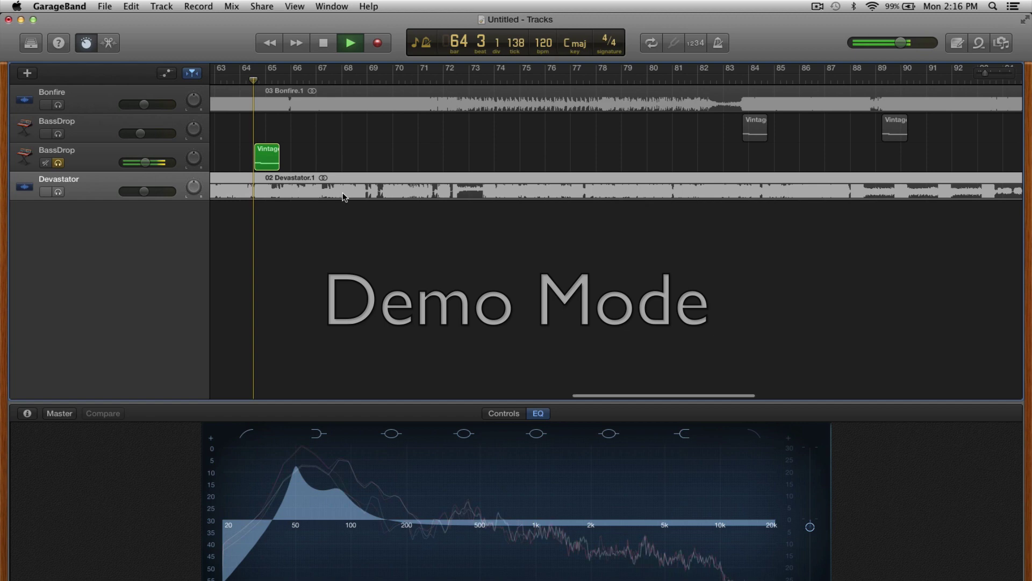
{"action": "scroll", "coordinate": [344, 196], "scroll_direction": "left", "scroll_amount": 2}
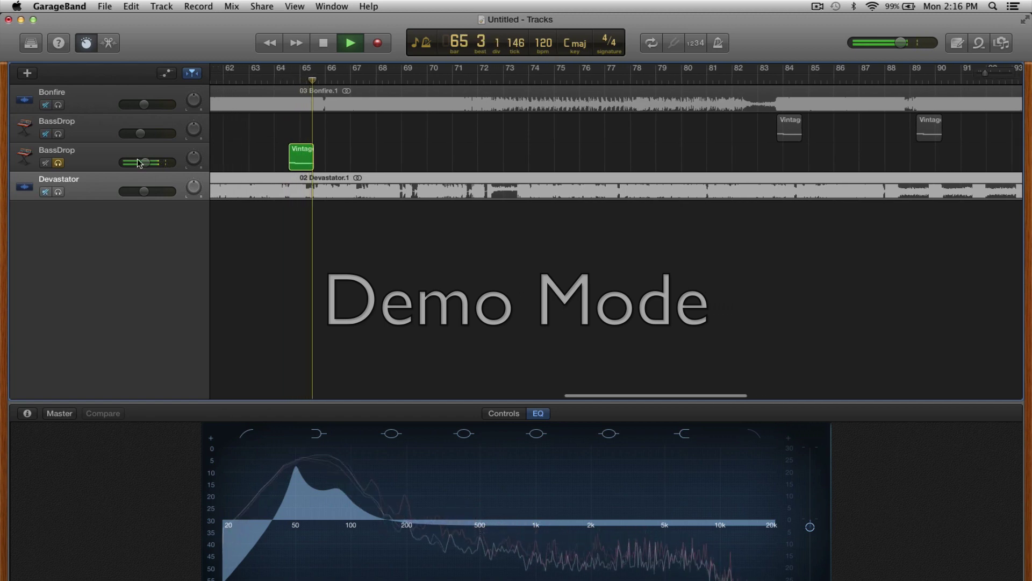
{"action": "key", "text": "super+a"}
{"action": "key", "text": "space"}
{"action": "scroll", "coordinate": [231, 185], "scroll_direction": "left", "scroll_amount": 20}
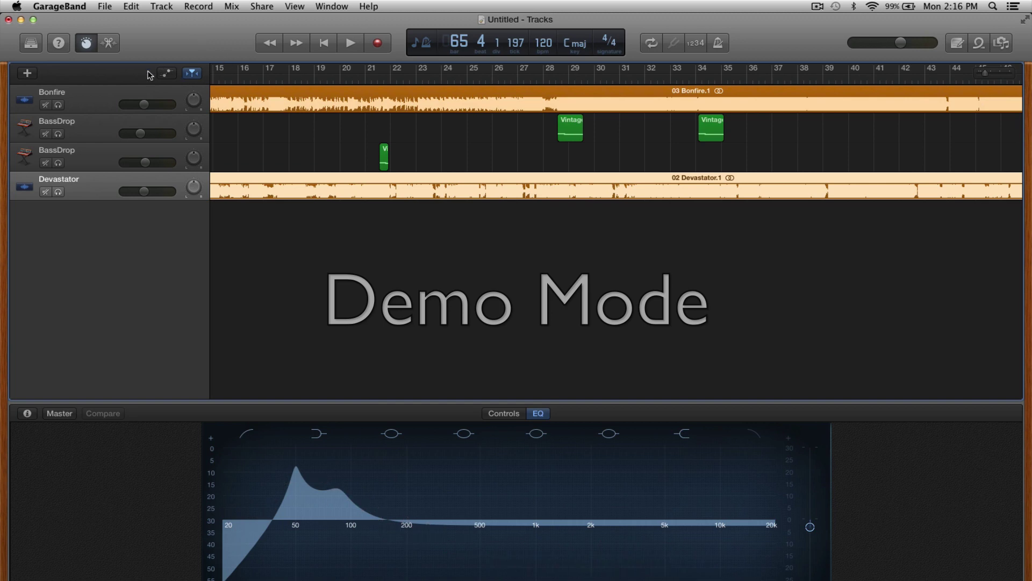
Step: Add a software instrument track, browse Synthesizer sounds, then delete the Classic Electric Piano track
{"action": "left_click", "coordinate": [34, 79]}
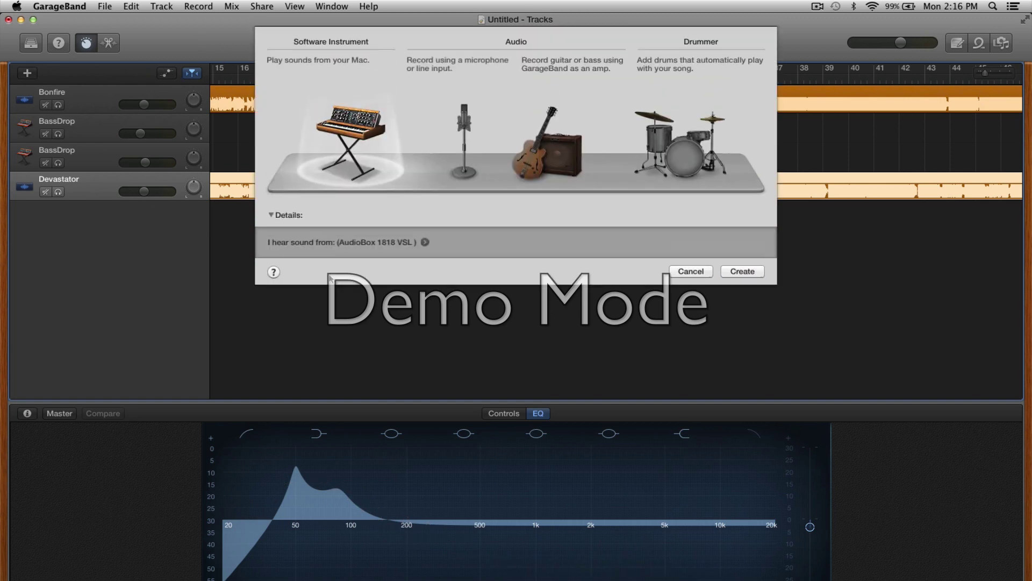
{"action": "left_click", "coordinate": [722, 271]}
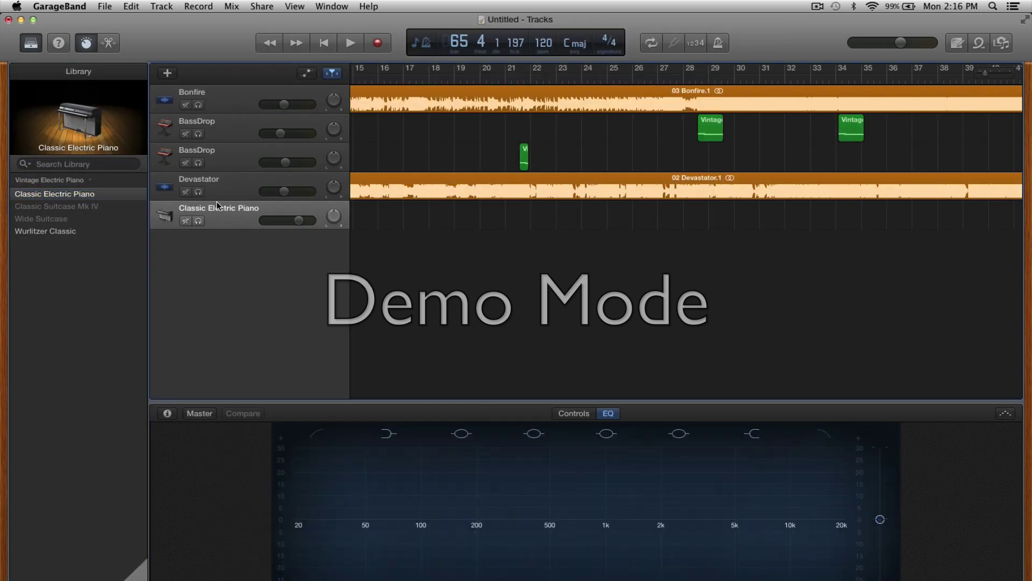
{"action": "left_click", "coordinate": [73, 179]}
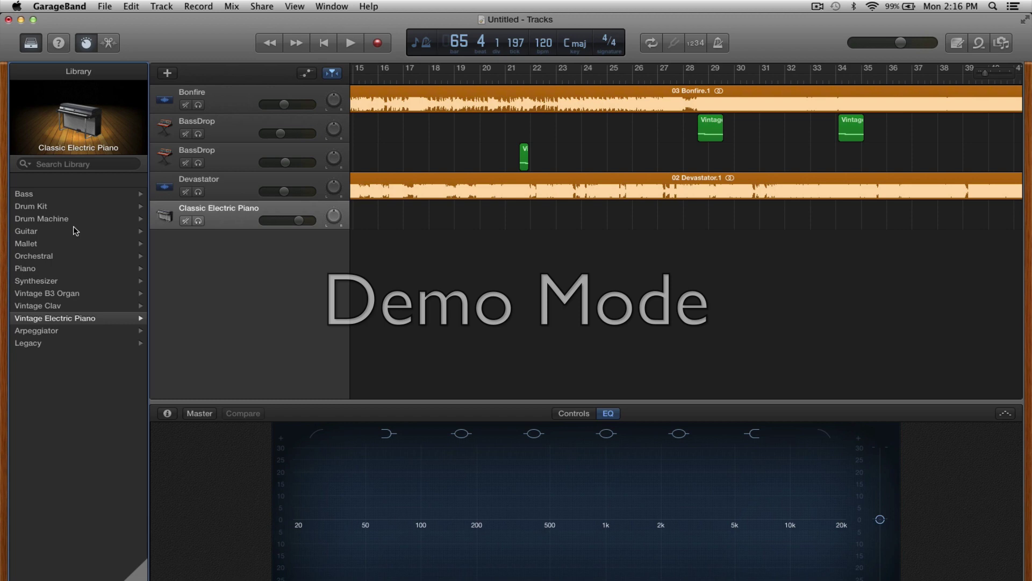
{"action": "left_click", "coordinate": [45, 281]}
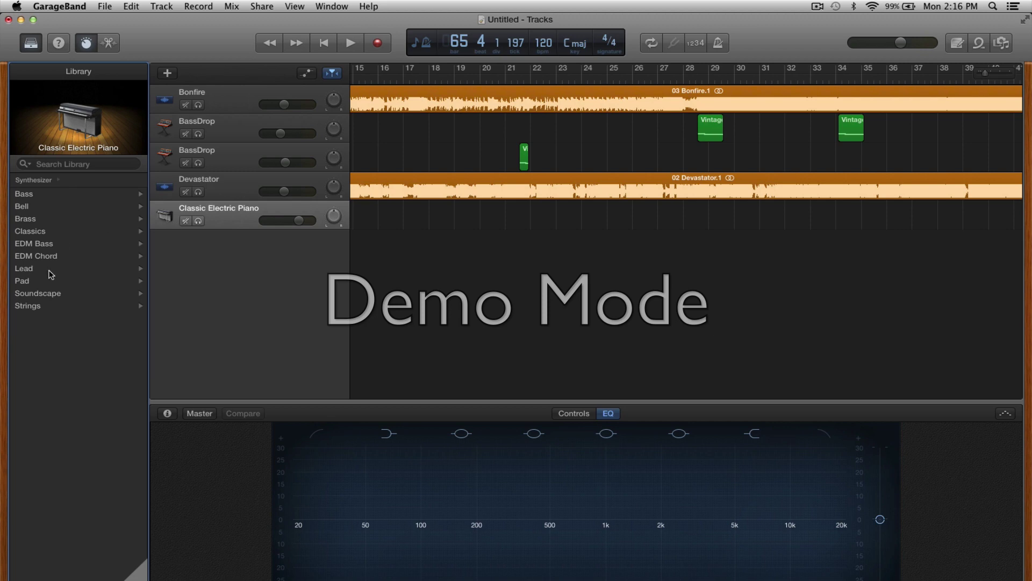
{"action": "key", "text": "super+BackSpace"}
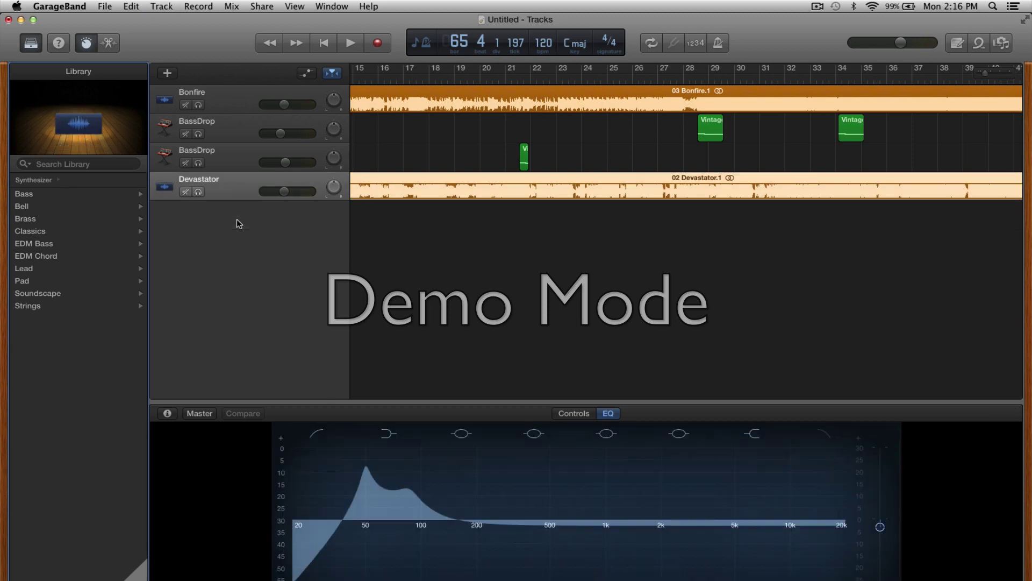
Step: Add a new software instrument track and set it to Synthesizer › Bass › Vintage Synth Bass
{"action": "left_click", "coordinate": [167, 74]}
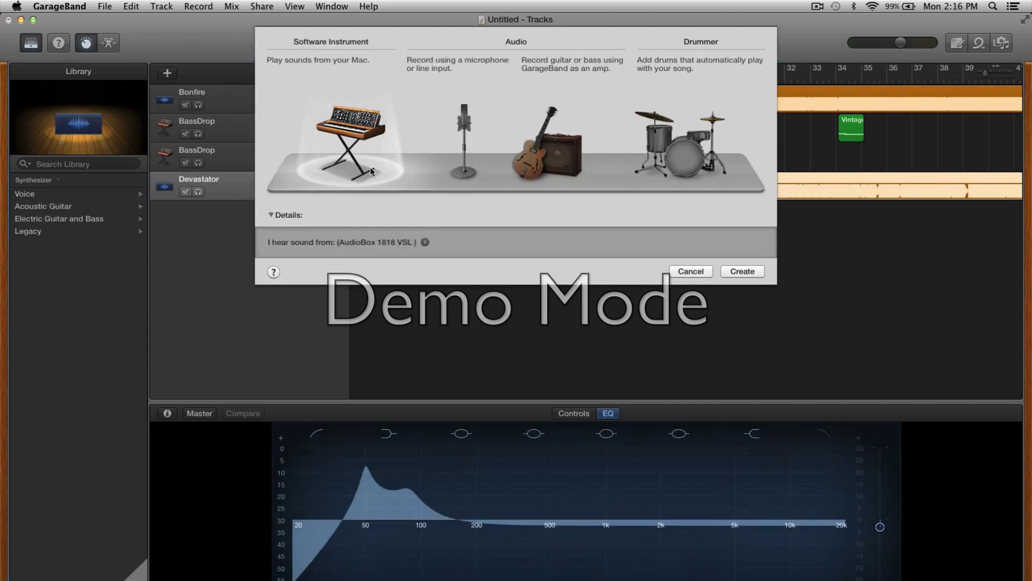
{"action": "left_click", "coordinate": [741, 272]}
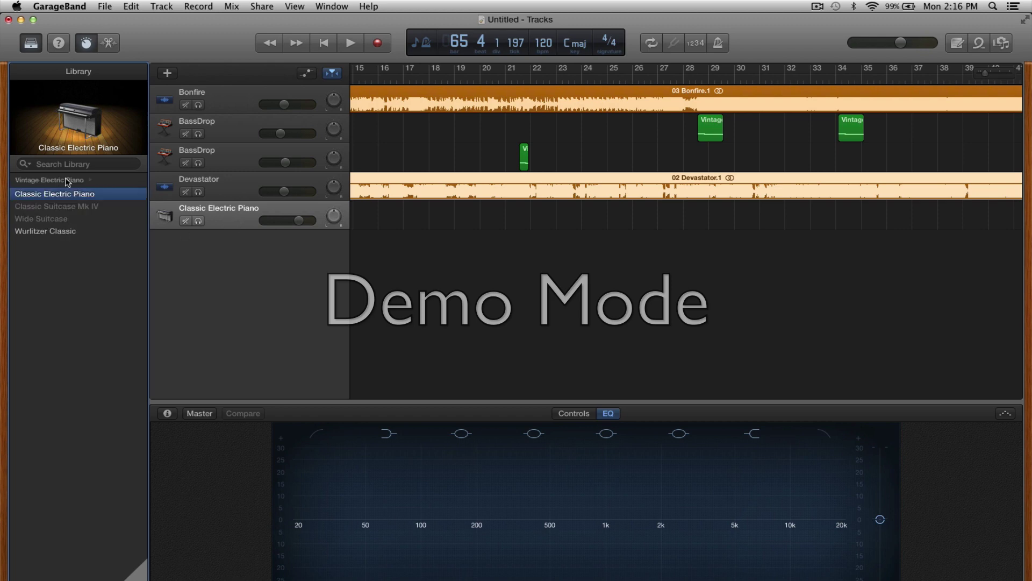
{"action": "left_click", "coordinate": [69, 180]}
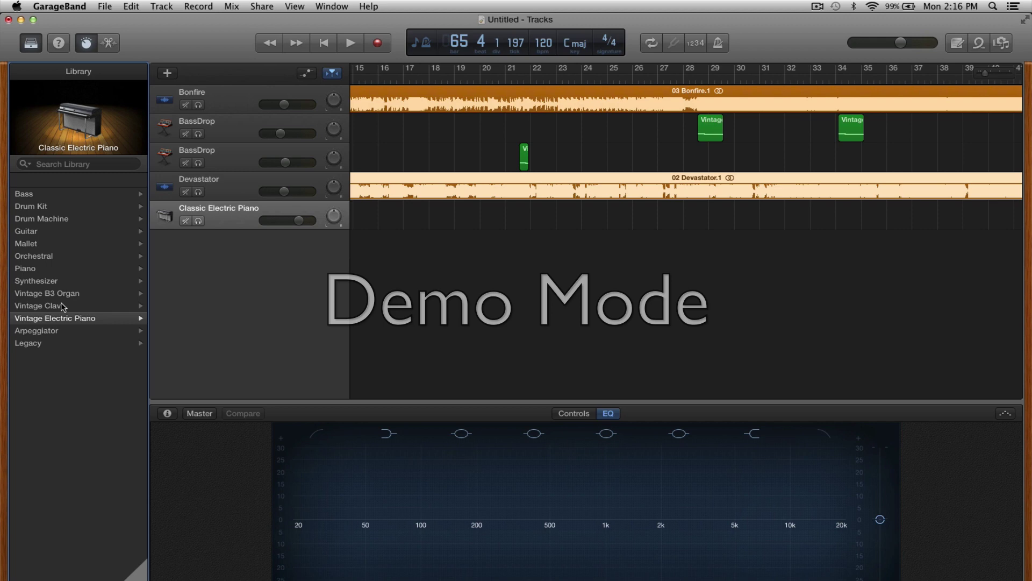
{"action": "left_click", "coordinate": [32, 195]}
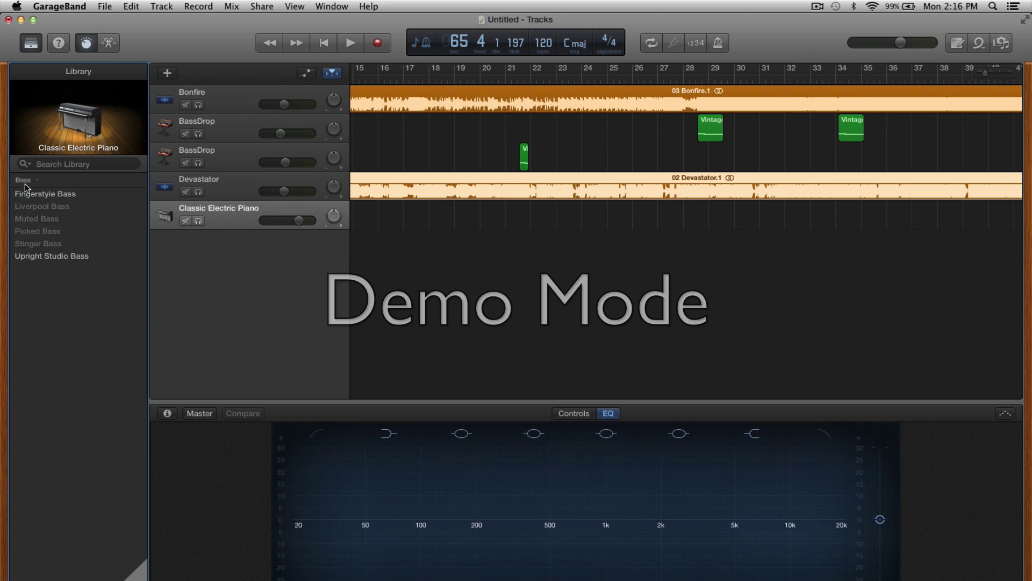
{"action": "left_click", "coordinate": [25, 183]}
{"action": "left_click", "coordinate": [43, 281]}
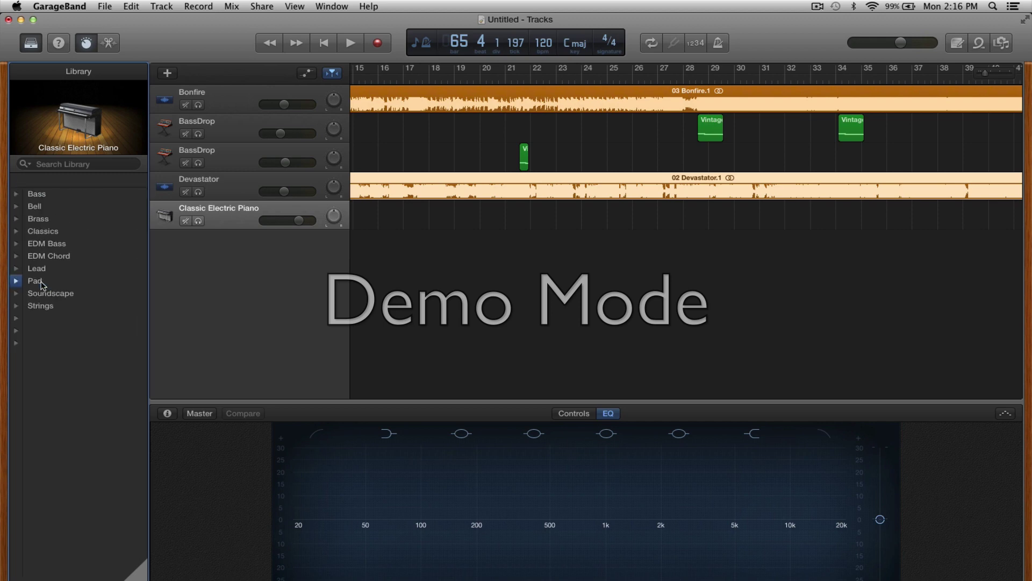
{"action": "left_click", "coordinate": [25, 194]}
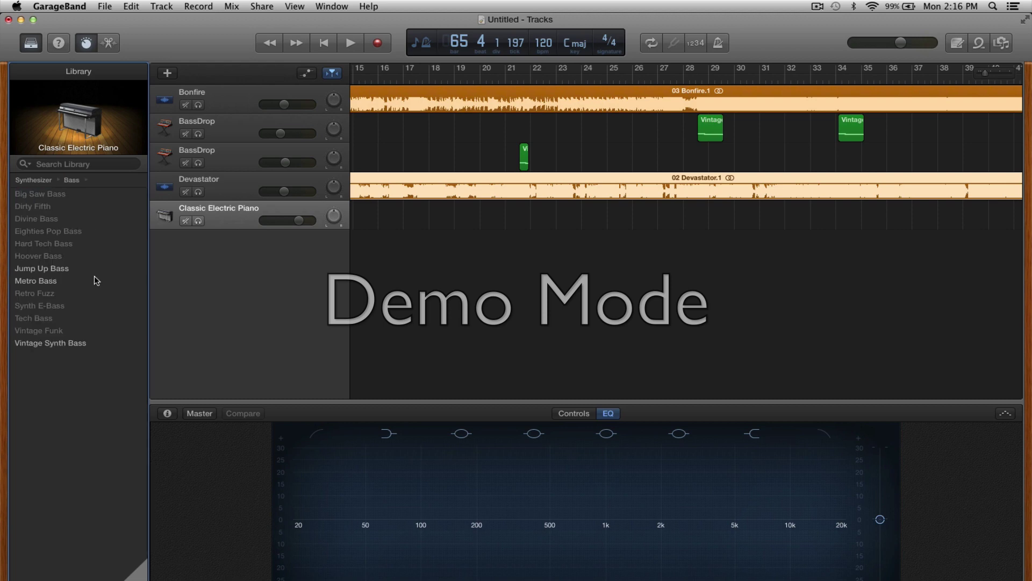
{"action": "left_click", "coordinate": [72, 346]}
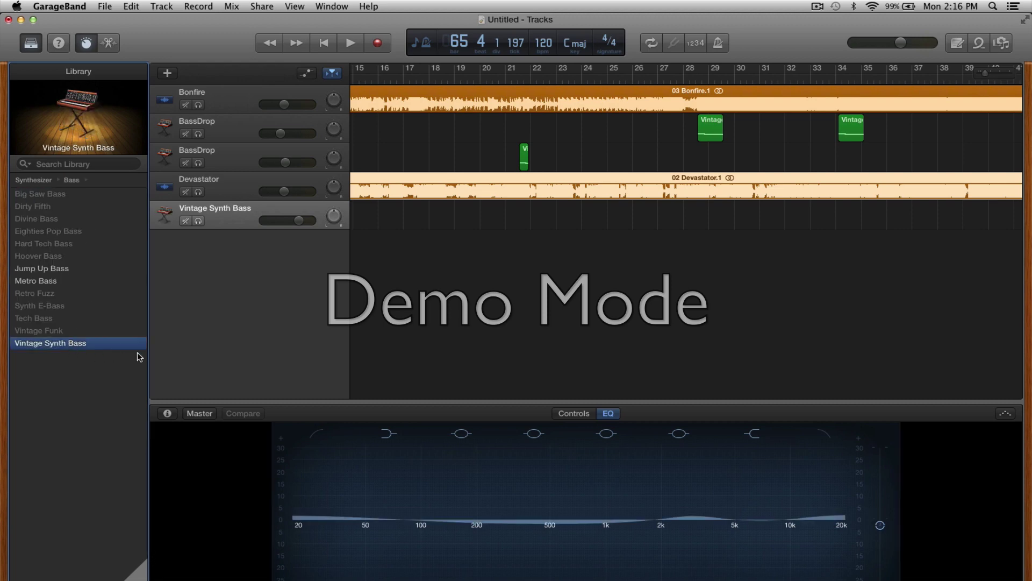
Step: Show the Vintage Synth Bass controls, adjust the sine level, and play a test note with Musical Typing
{"action": "left_click", "coordinate": [569, 415]}
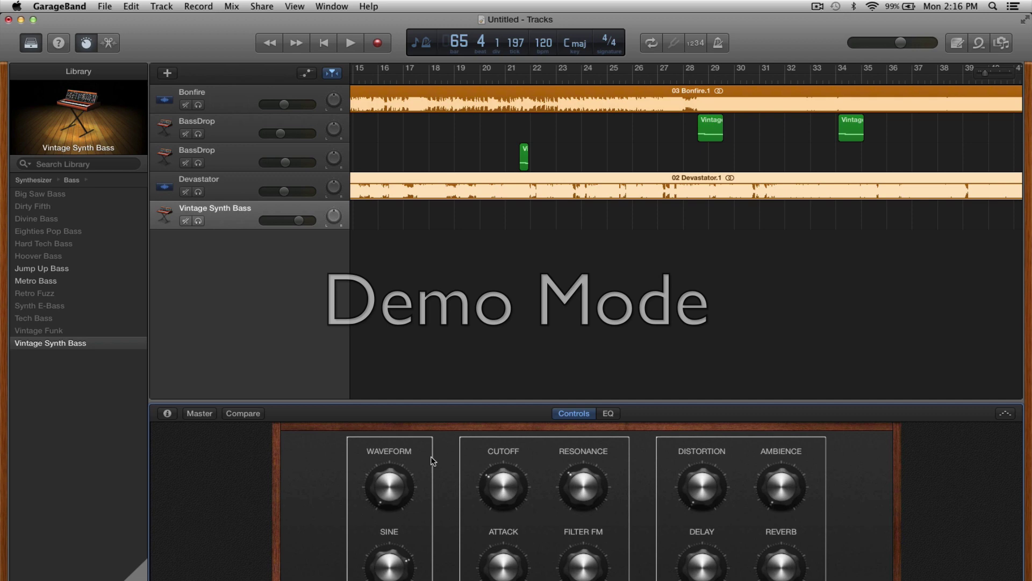
{"action": "left_click", "coordinate": [390, 578]}
{"action": "left_click", "coordinate": [343, 11]}
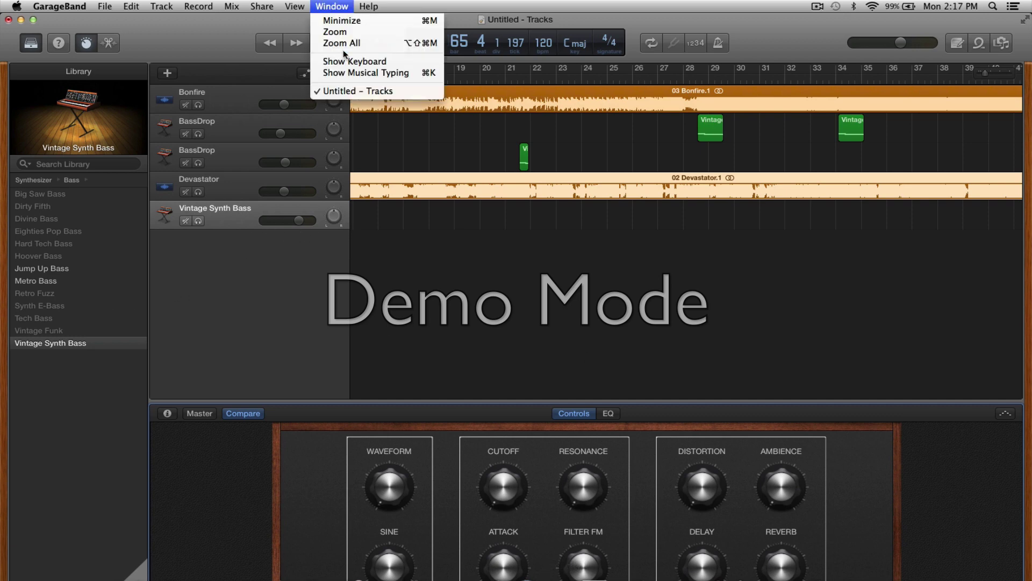
{"action": "left_click", "coordinate": [344, 71]}
{"action": "key", "text": "a"}
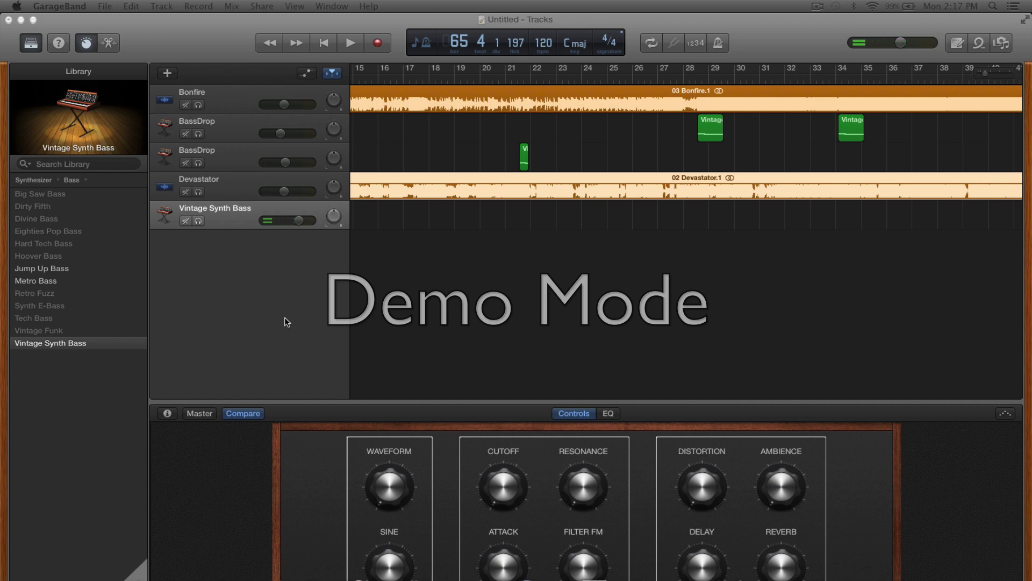
Step: Hide Smart Controls and solo the Vintage Synth Bass track
{"action": "left_click", "coordinate": [568, 403]}
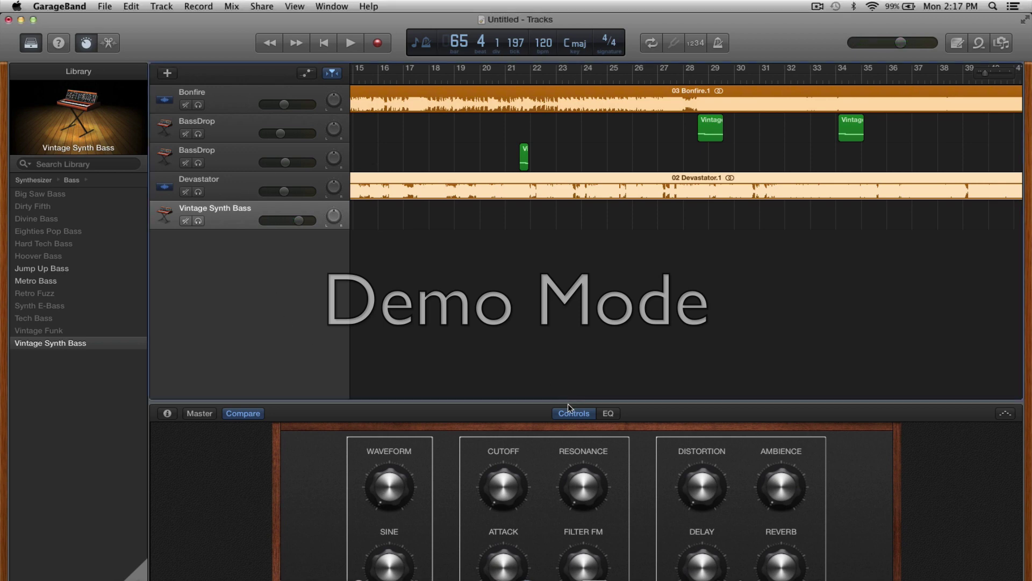
{"action": "key", "text": "b"}
{"action": "scroll", "coordinate": [520, 384], "scroll_direction": "left", "scroll_amount": 10}
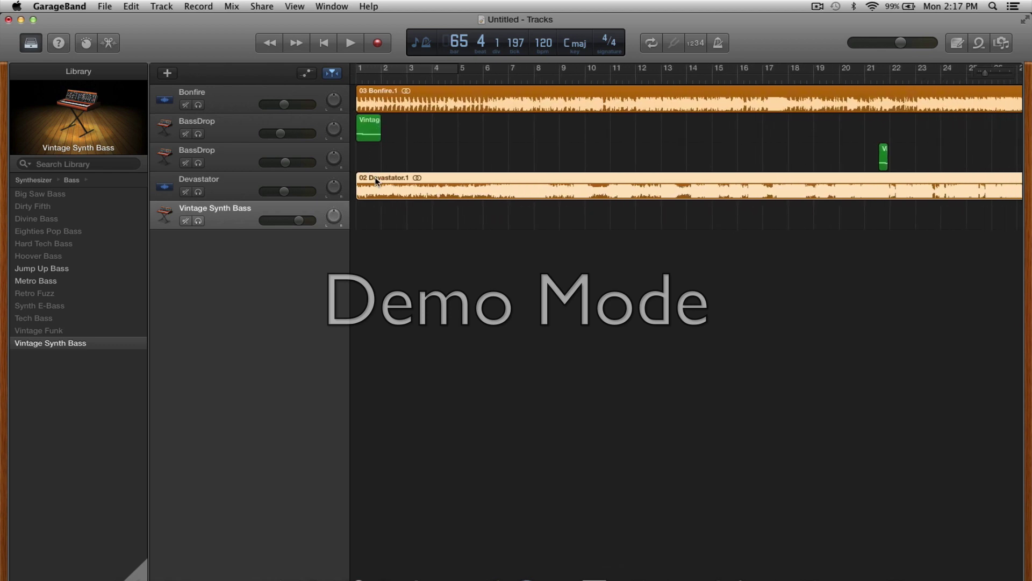
{"action": "left_click", "coordinate": [198, 221]}
Step: Record a short bass region, move it to bar 3, and open it in the Piano Roll
{"action": "left_click", "coordinate": [378, 43]}
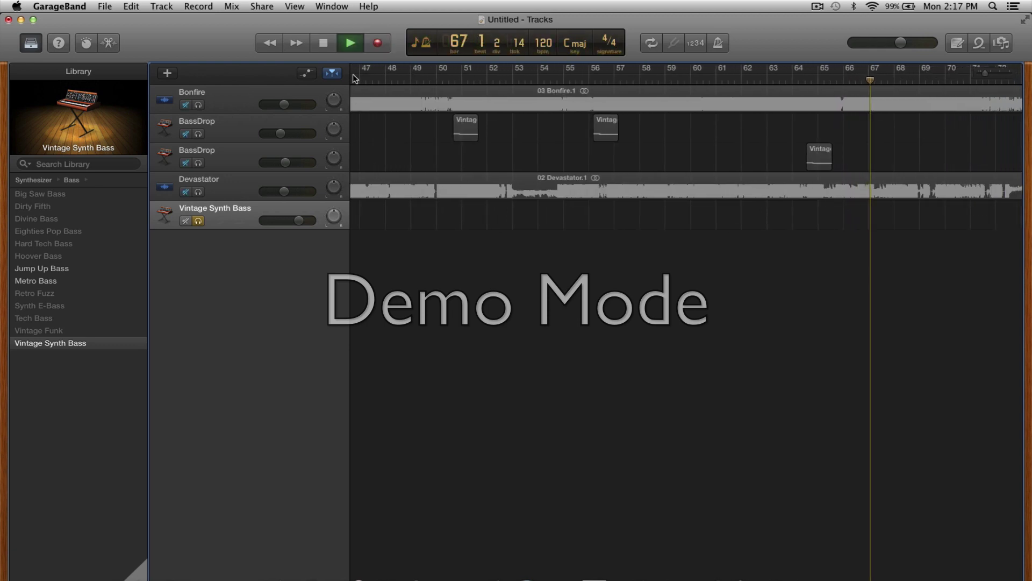
{"action": "left_click", "coordinate": [378, 45]}
{"action": "left_click", "coordinate": [377, 44]}
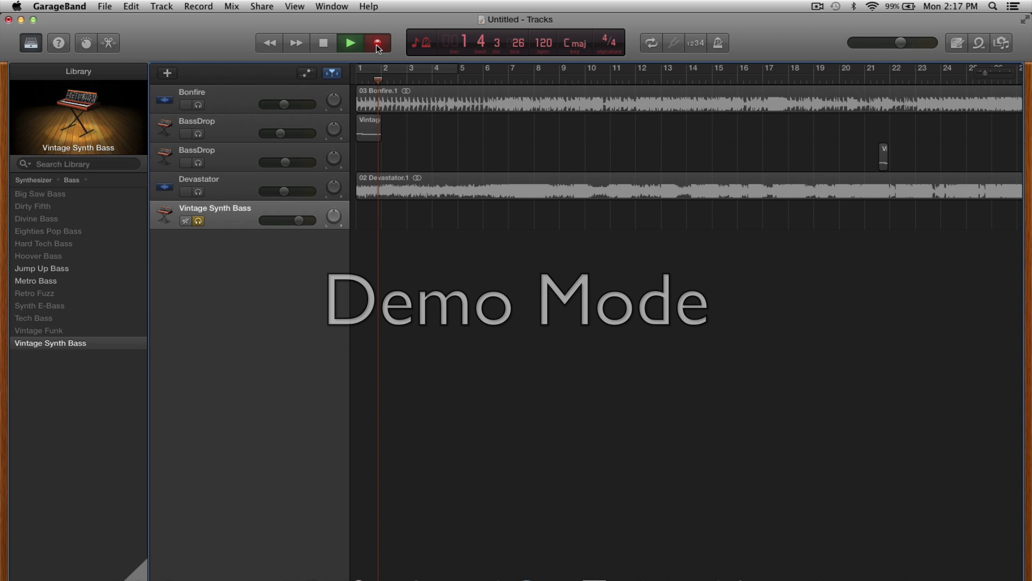
{"action": "left_click", "coordinate": [377, 45]}
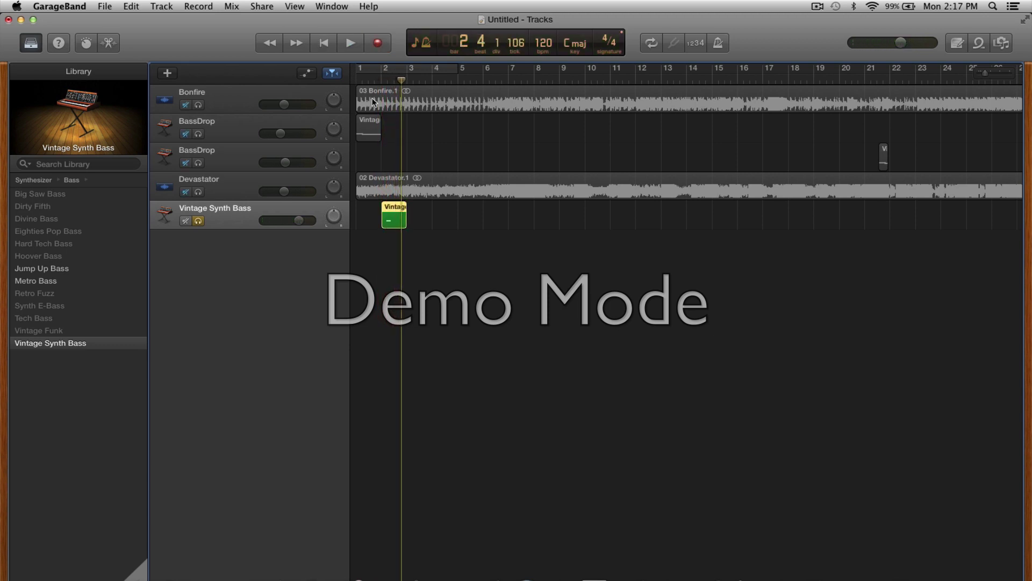
{"action": "left_click", "coordinate": [344, 47]}
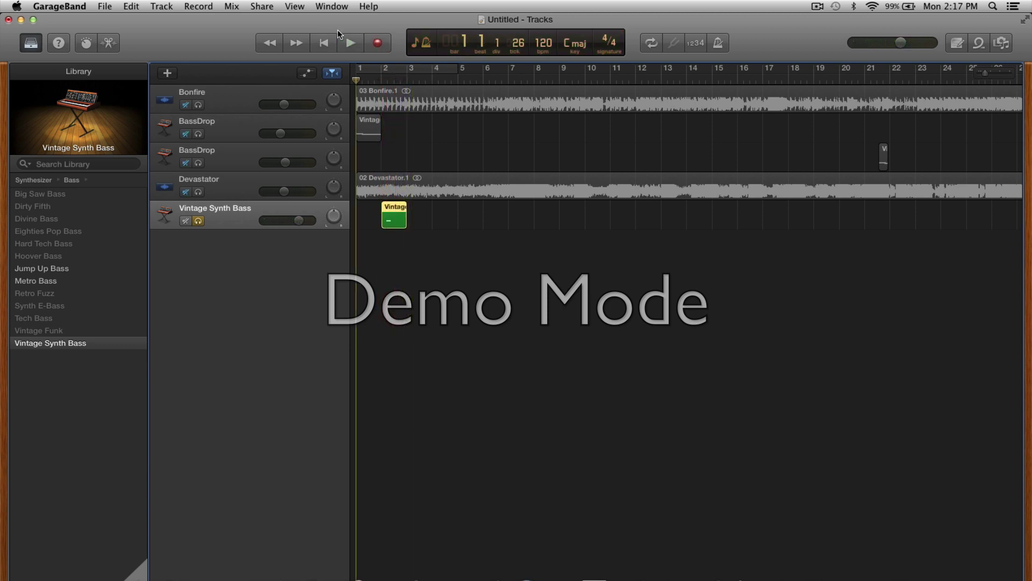
{"action": "left_click_drag", "start_coordinate": [395, 214], "coordinate": [424, 211]}
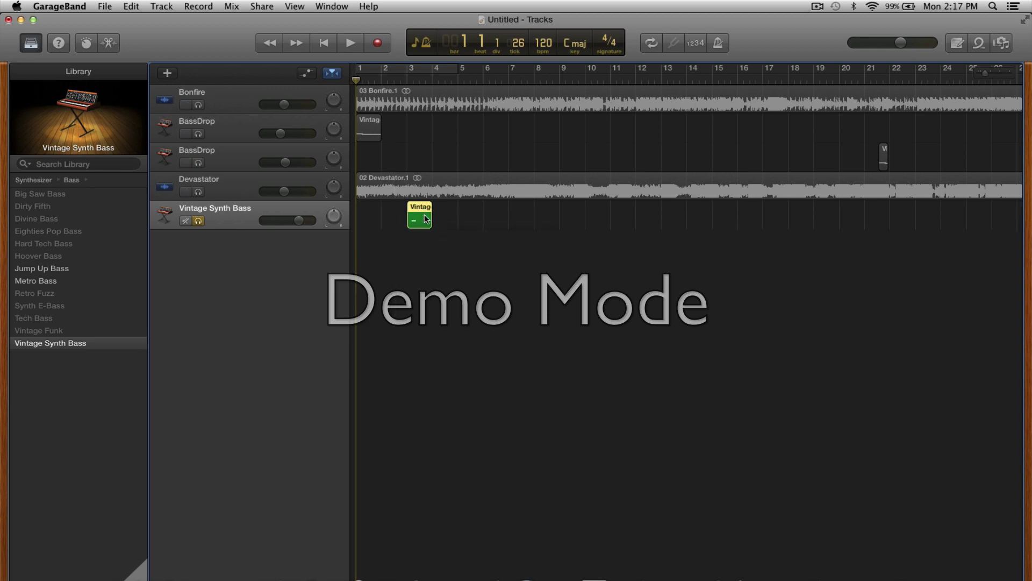
{"action": "double_click", "coordinate": [425, 218]}
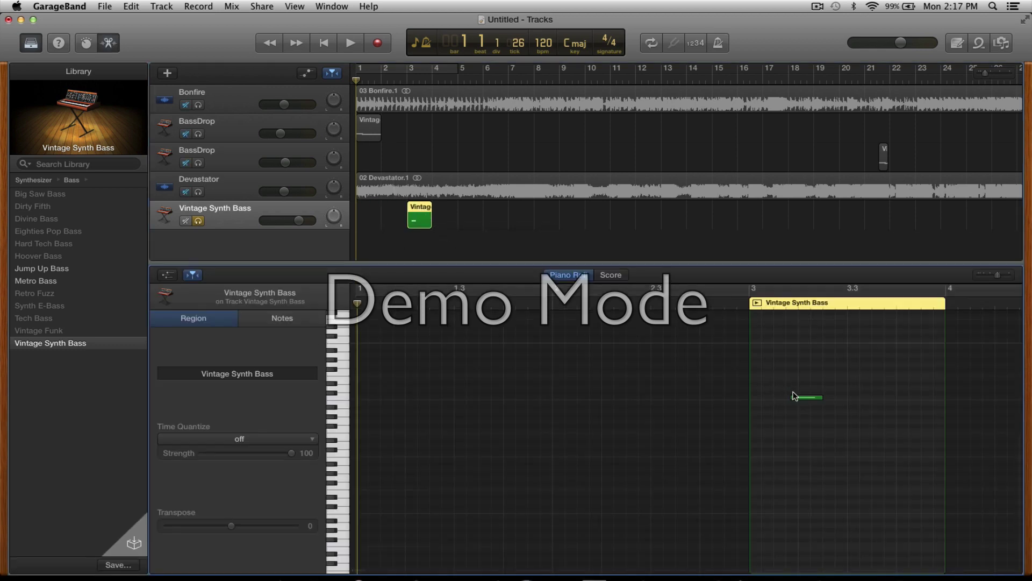
Step: Move the first bass note to the region start and shorten the C2 notes
{"action": "left_click_drag", "start_coordinate": [794, 397], "coordinate": [750, 404]}
{"action": "left_click_drag", "start_coordinate": [818, 398], "coordinate": [776, 411]}
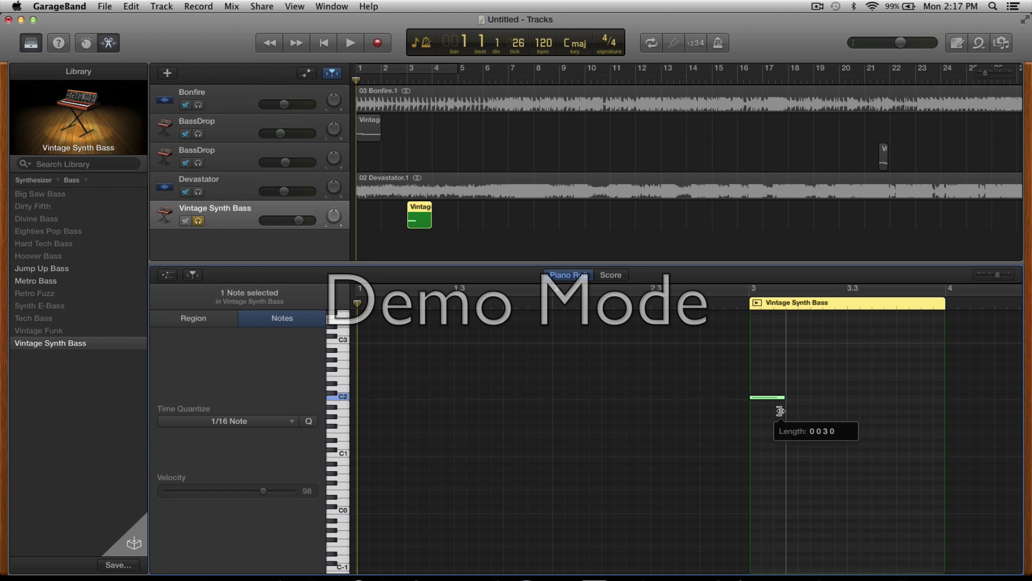
{"action": "left_click_drag", "start_coordinate": [780, 411], "coordinate": [760, 393]}
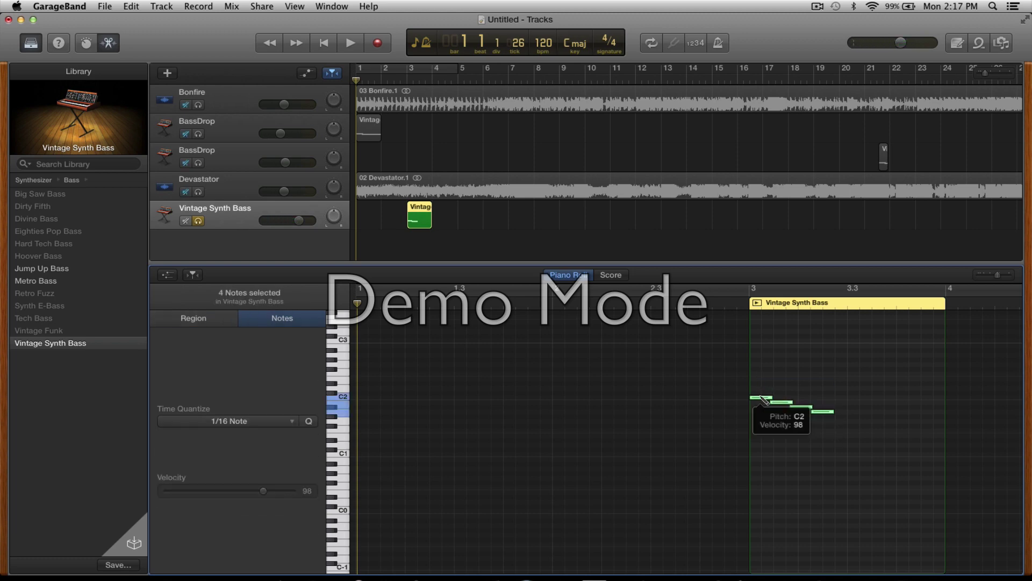
{"action": "left_click", "coordinate": [853, 306]}
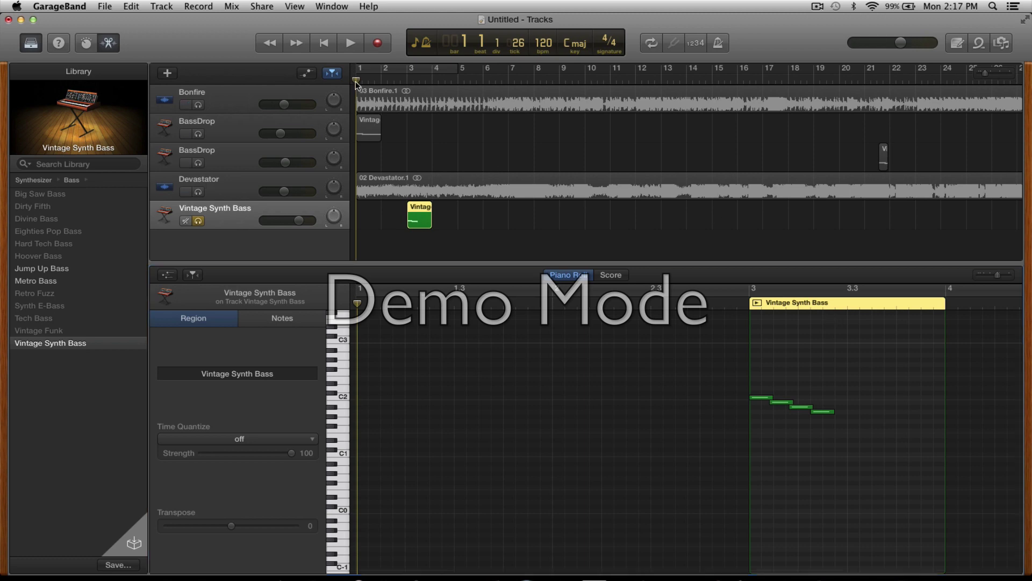
Step: Paste the four copied notes at beat 3.3, shift them lower, and audition them
{"action": "left_click_drag", "start_coordinate": [356, 85], "coordinate": [422, 96]}
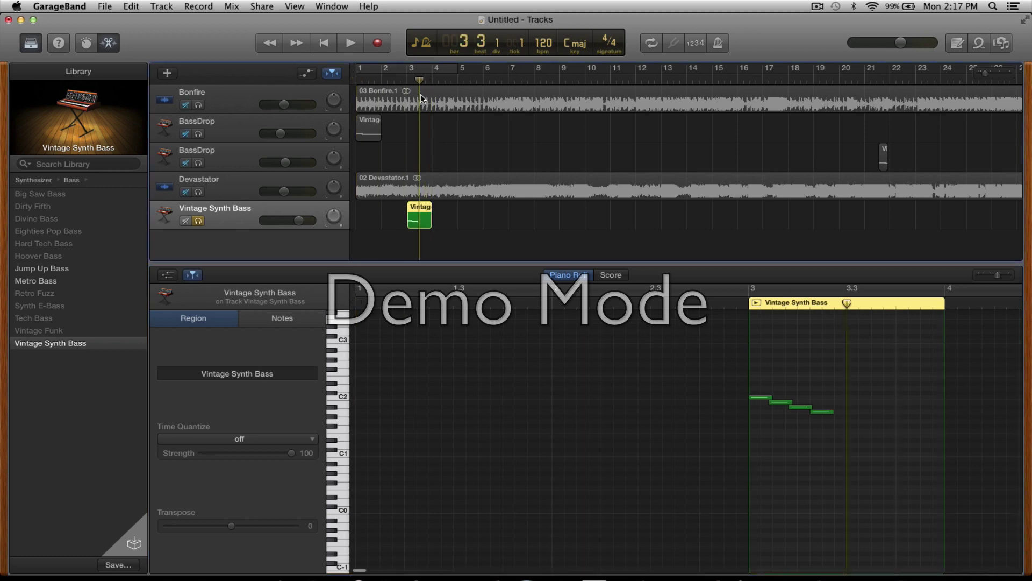
{"action": "key", "text": "super+v"}
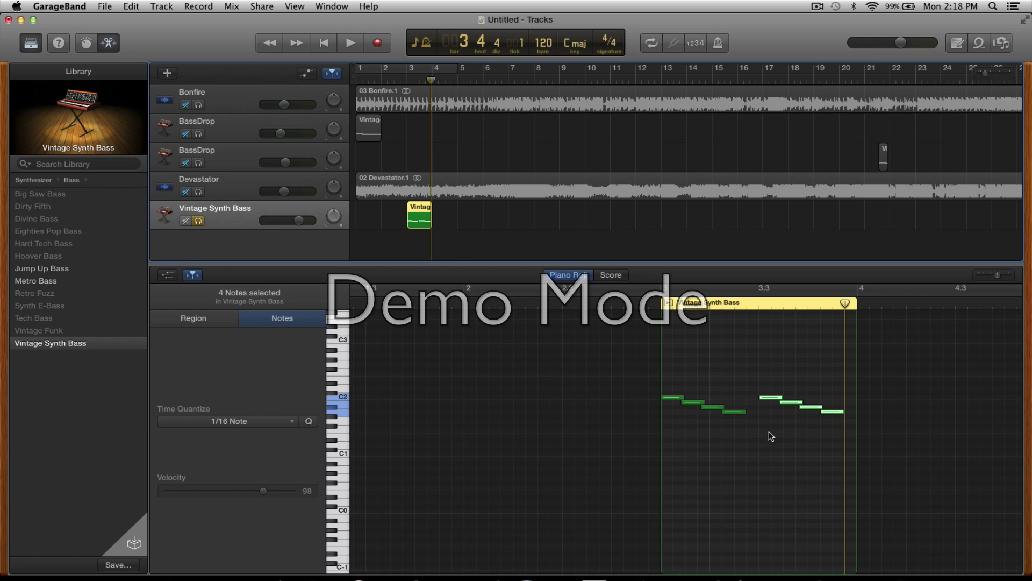
{"action": "left_click_drag", "start_coordinate": [771, 397], "coordinate": [756, 420]}
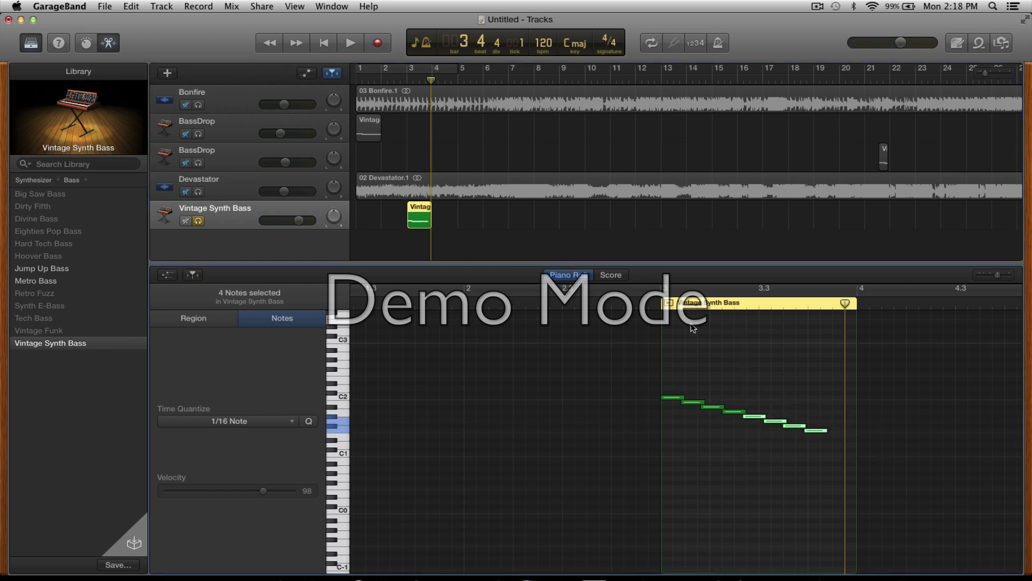
{"action": "left_click", "coordinate": [648, 293]}
{"action": "key", "text": "space"}
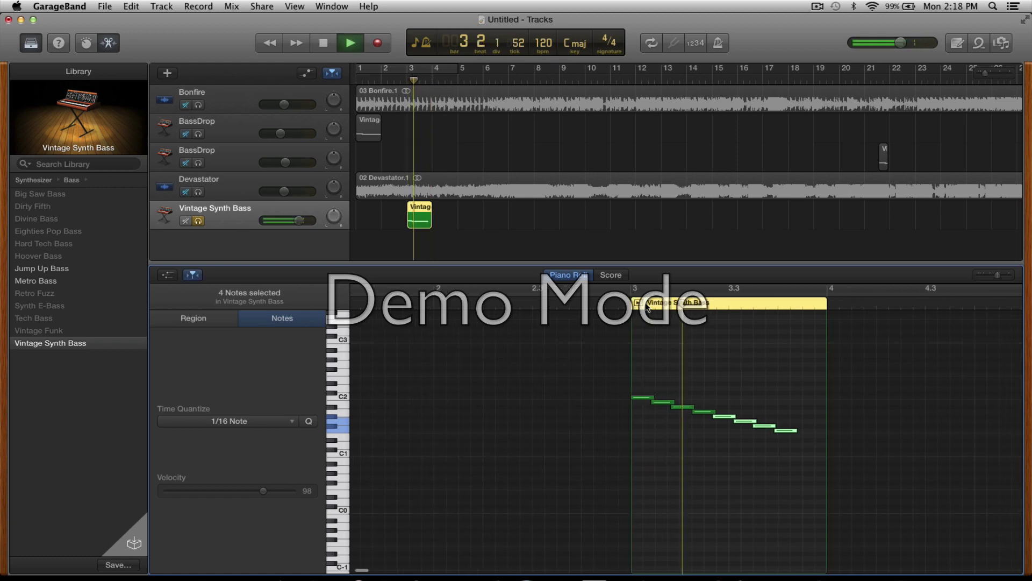
{"action": "key", "text": "space"}
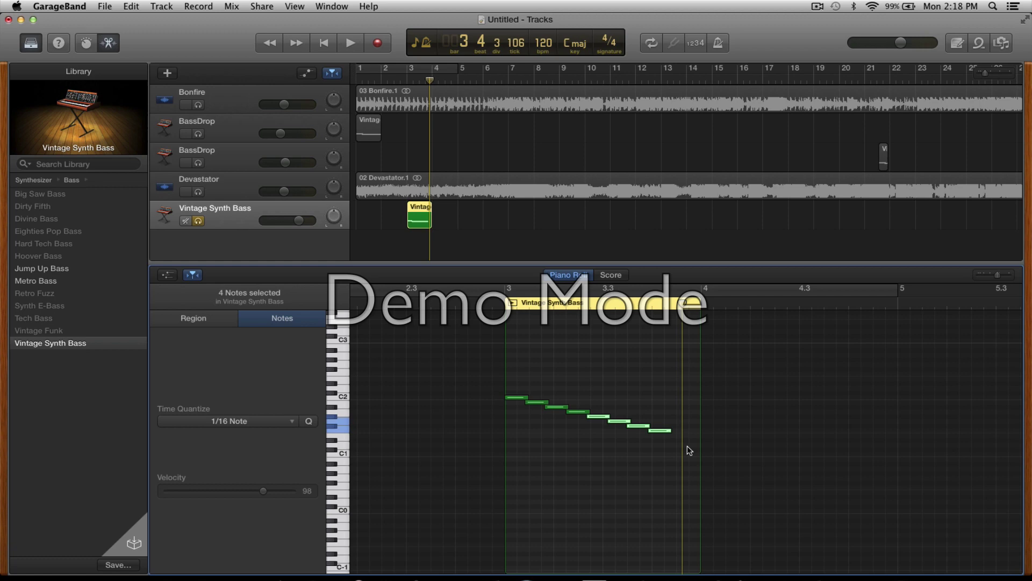
Step: Select different groups of notes and audition the bass line from the region start
{"action": "left_click_drag", "start_coordinate": [676, 446], "coordinate": [665, 413]}
{"action": "left_click", "coordinate": [663, 421]}
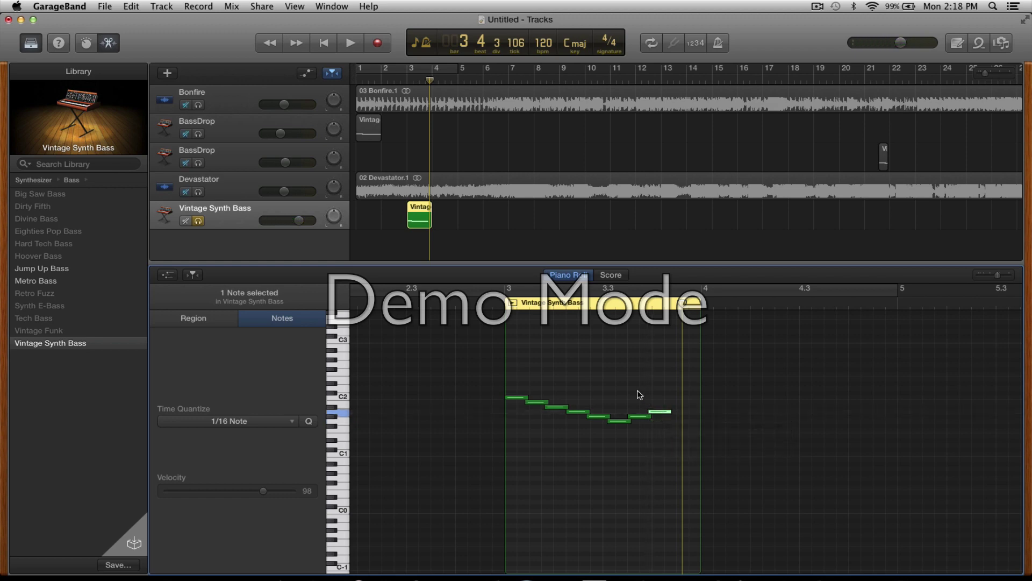
{"action": "left_click_drag", "start_coordinate": [559, 401], "coordinate": [681, 419]}
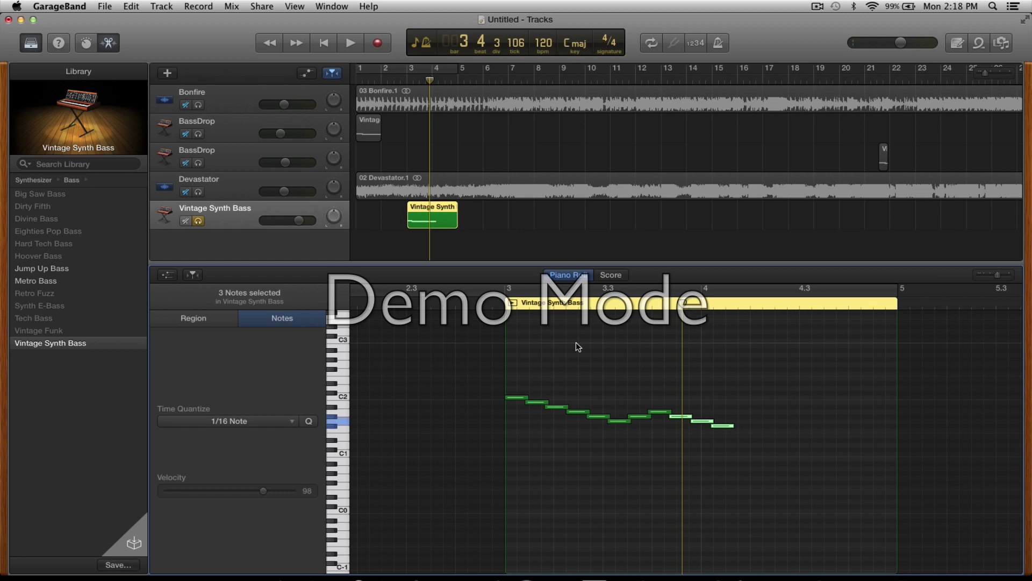
{"action": "left_click", "coordinate": [489, 301]}
{"action": "key", "text": "space"}
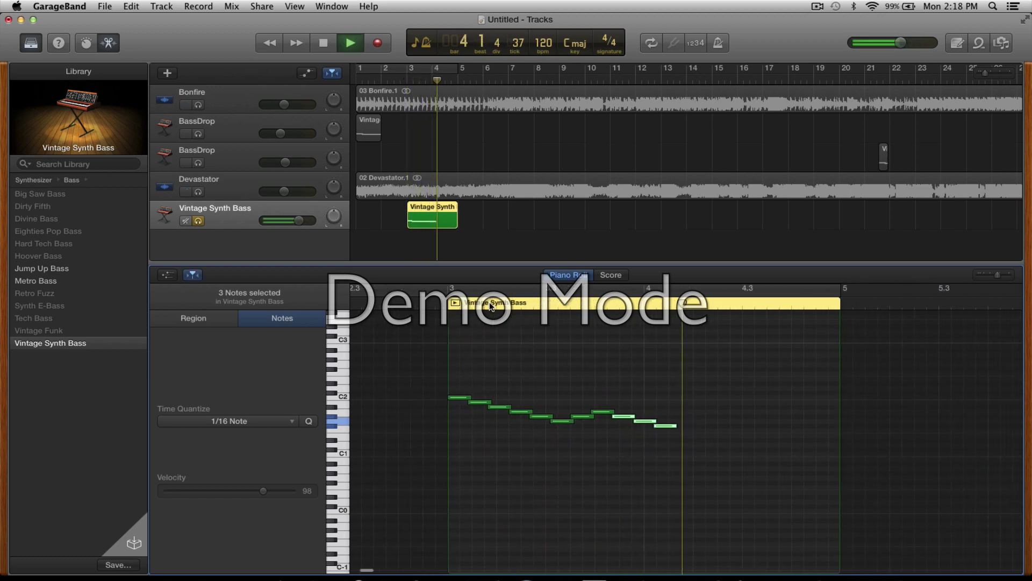
{"action": "key", "text": "space"}
{"action": "left_click", "coordinate": [413, 310]}
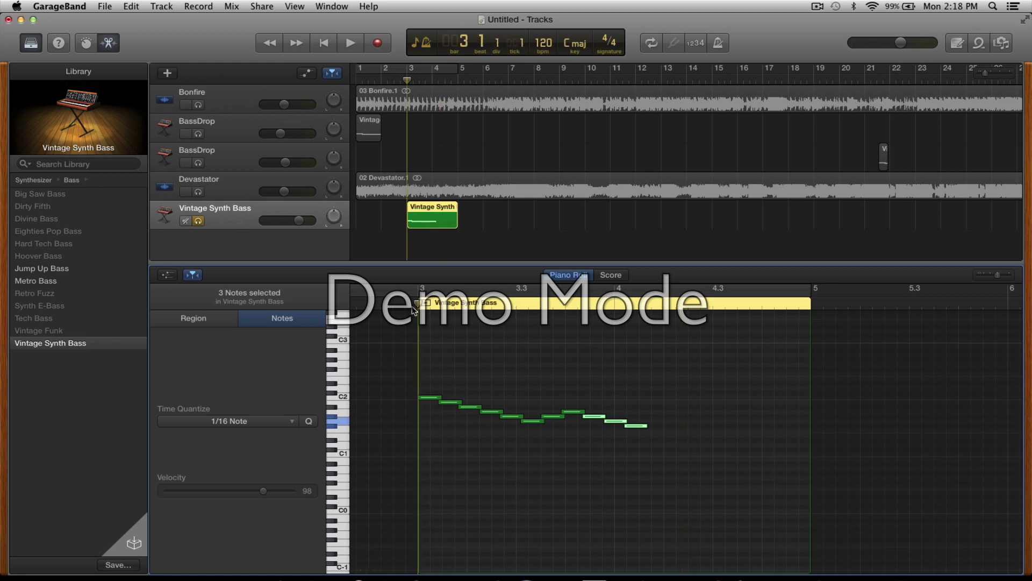
{"action": "key", "text": "space"}
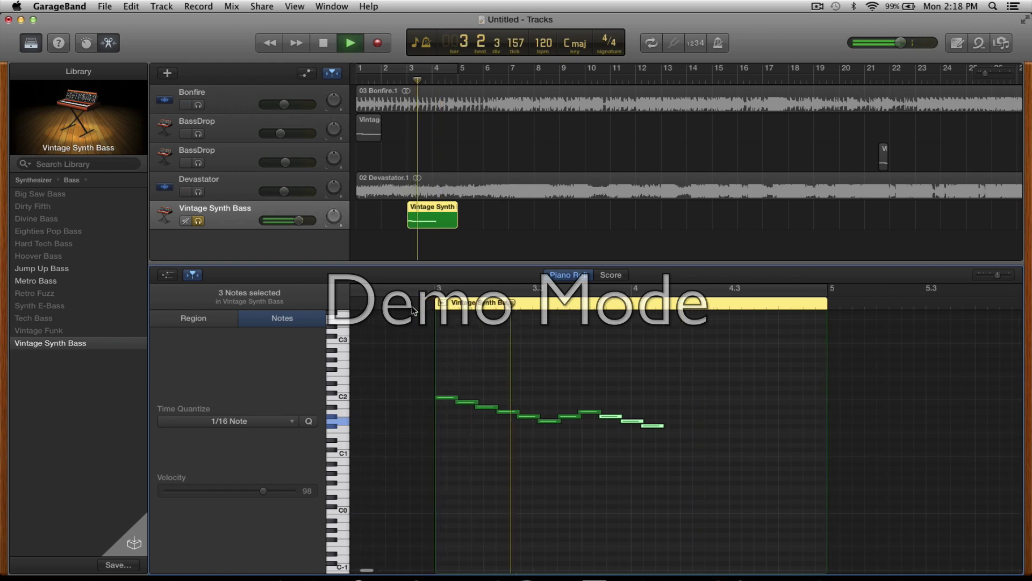
{"action": "key", "text": "space"}
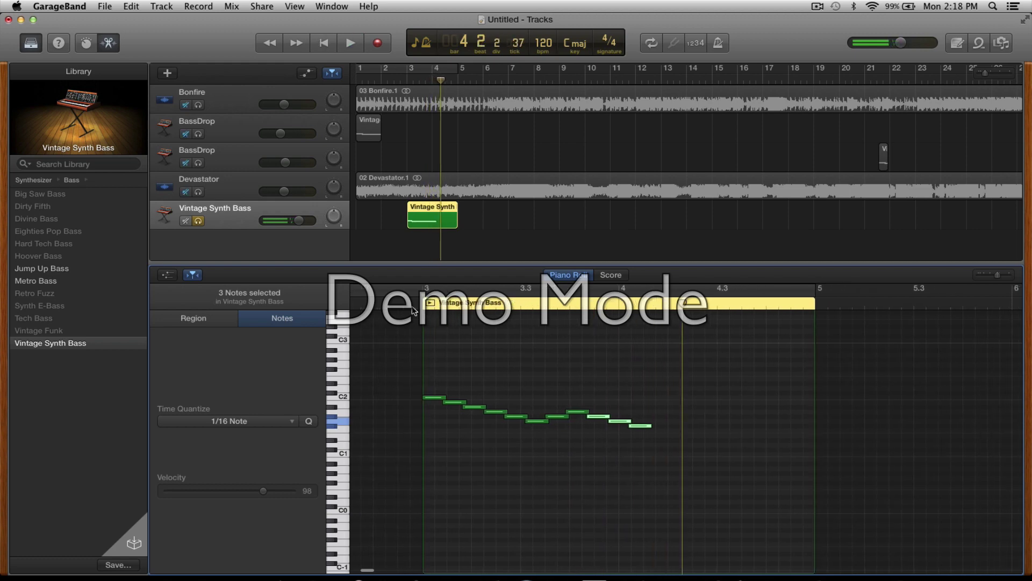
Step: Delete the four stray notes, line up the rest into a descending run, and close the editor
{"action": "left_click_drag", "start_coordinate": [676, 420], "coordinate": [560, 394]}
{"action": "key", "text": "Delete"}
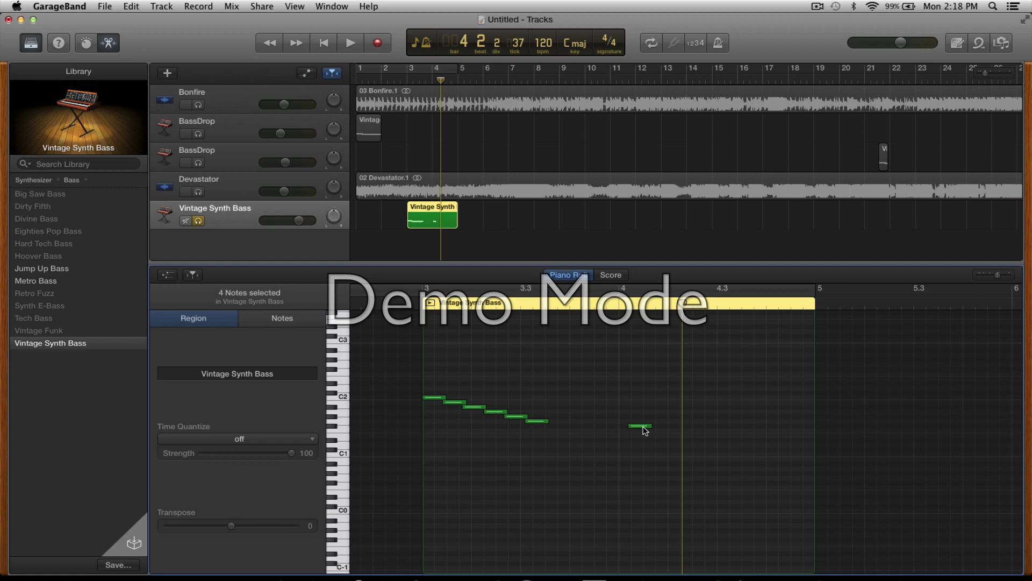
{"action": "left_click_drag", "start_coordinate": [643, 427], "coordinate": [559, 427]}
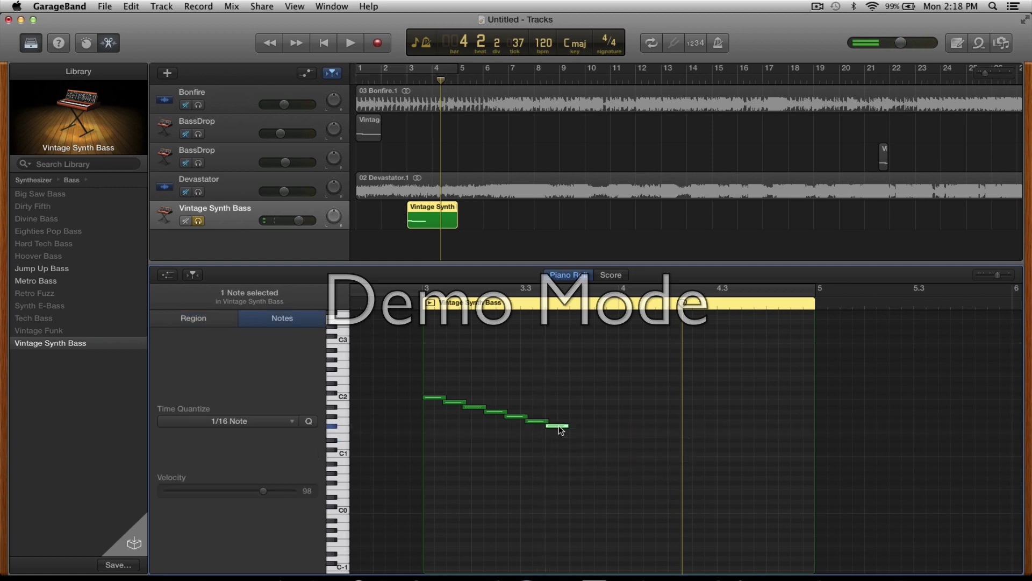
{"action": "left_click", "coordinate": [553, 308]}
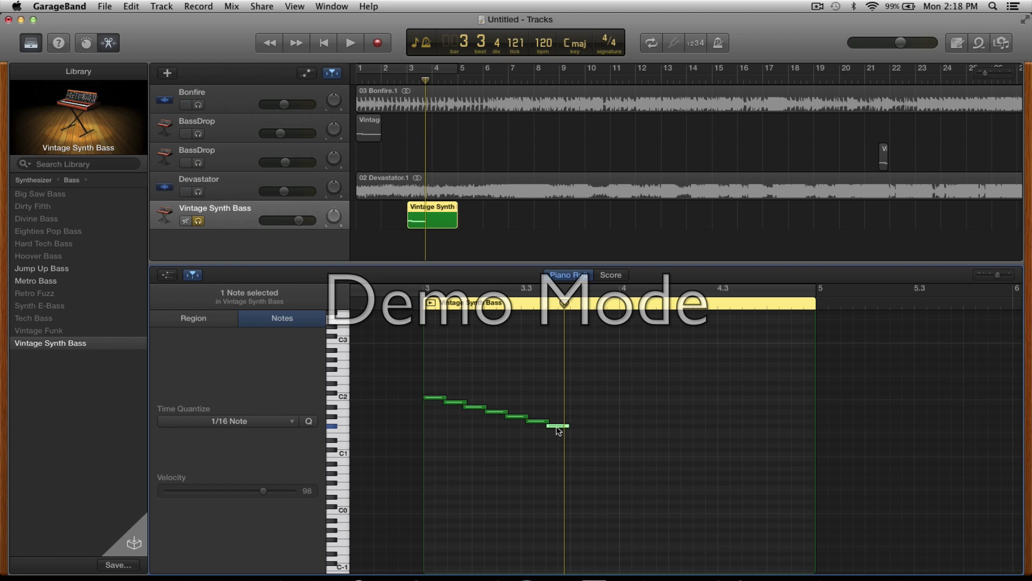
{"action": "left_click_drag", "start_coordinate": [560, 430], "coordinate": [580, 434]}
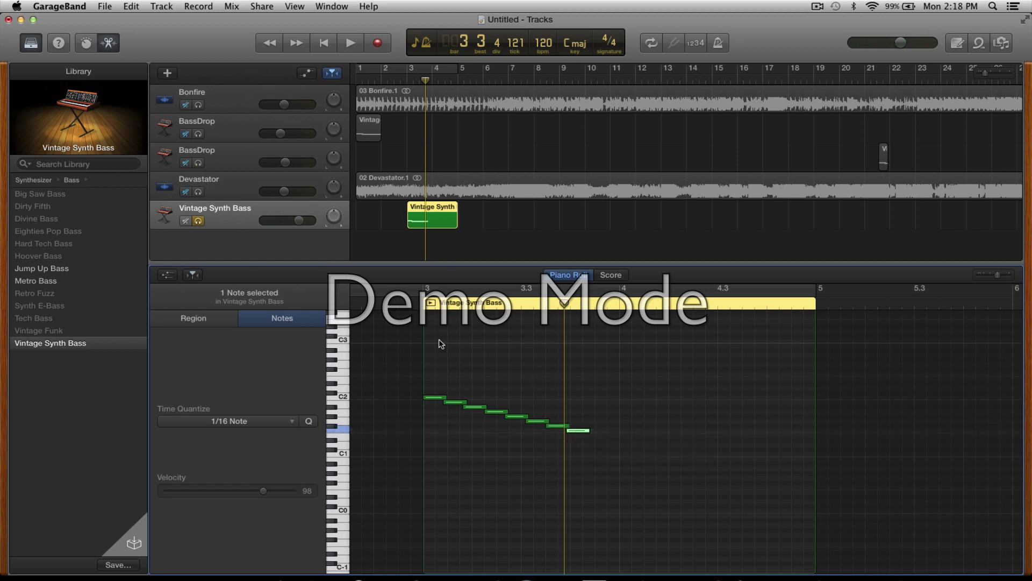
{"action": "left_click_drag", "start_coordinate": [509, 267], "coordinate": [514, 571]}
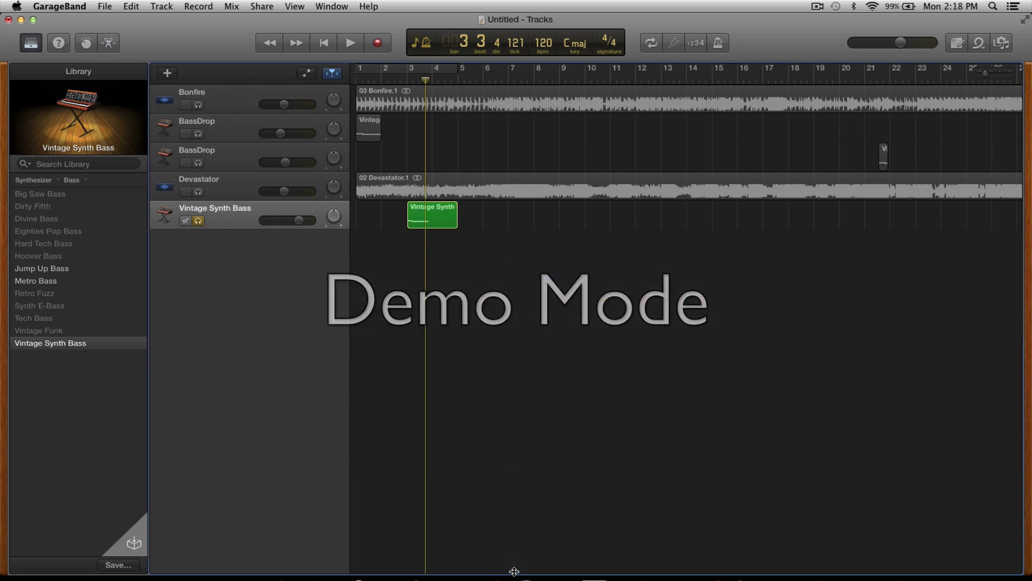
Step: Switch off the Vintage Synth Bass EQ's 10 kHz, 2.5 kHz, 1 kHz and 500 Hz bands
{"action": "left_click", "coordinate": [83, 49]}
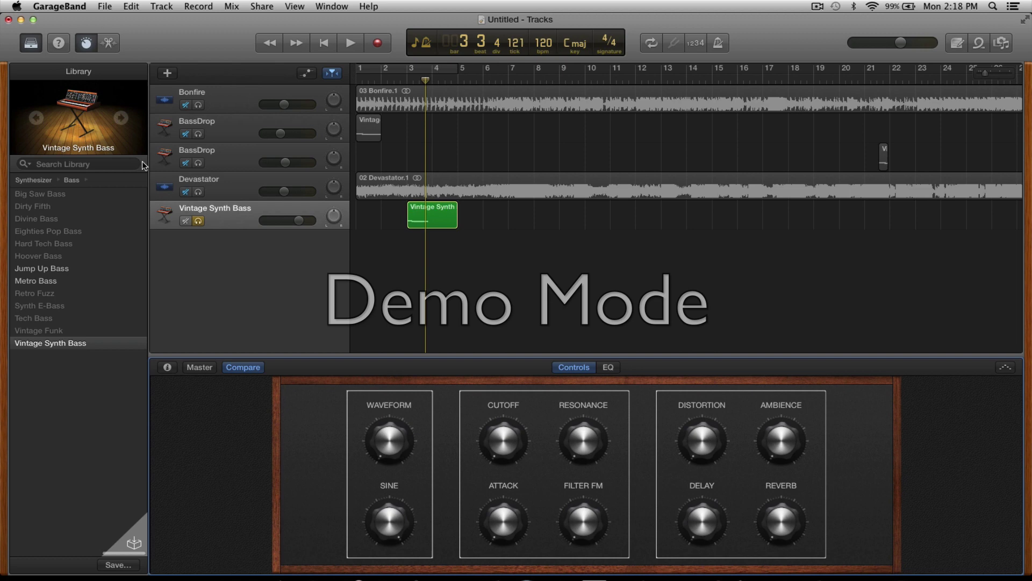
{"action": "left_click", "coordinate": [609, 367]}
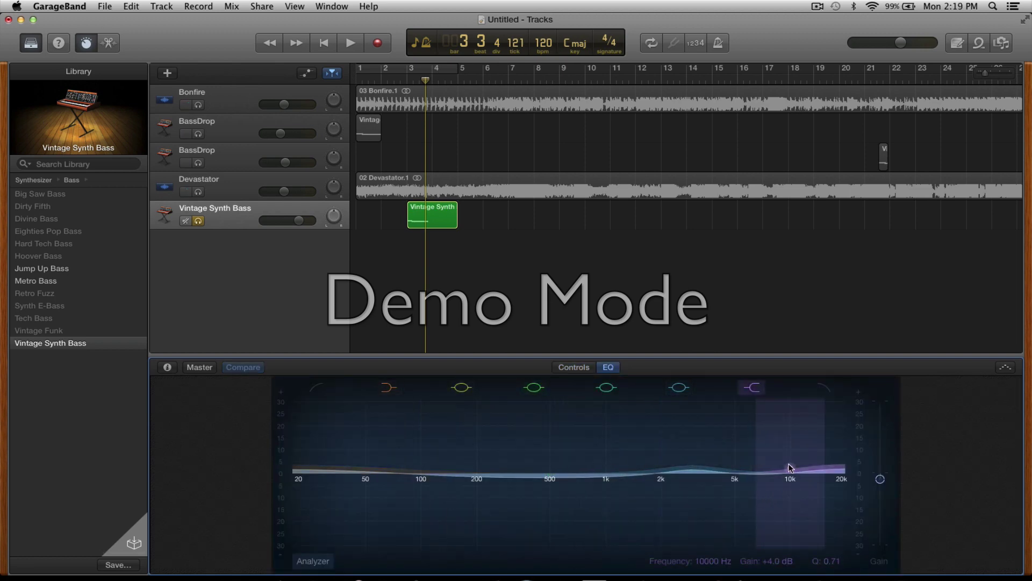
{"action": "left_click", "coordinate": [752, 388]}
{"action": "left_click", "coordinate": [679, 387]}
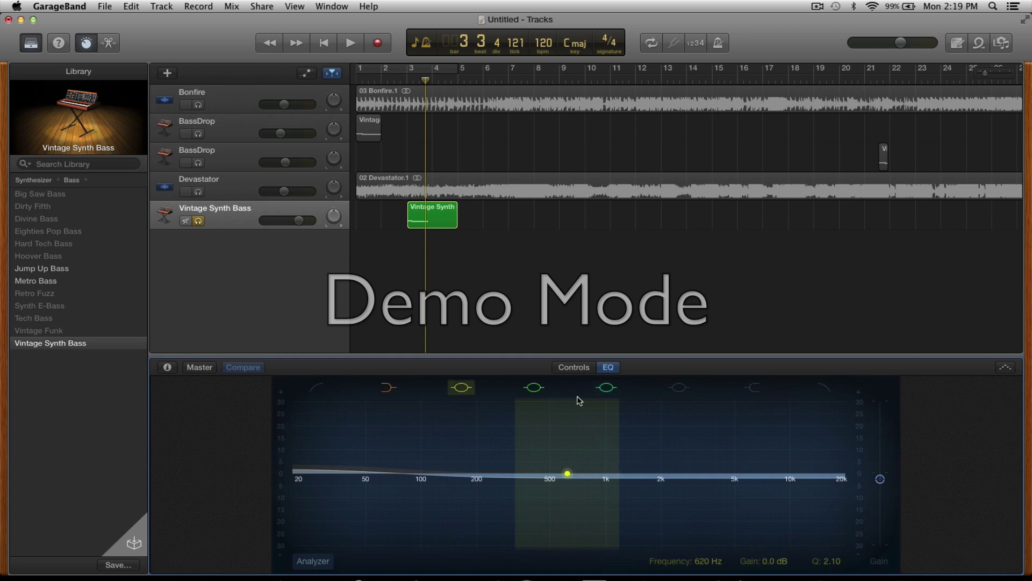
{"action": "left_click", "coordinate": [606, 388]}
{"action": "left_click", "coordinate": [534, 387]}
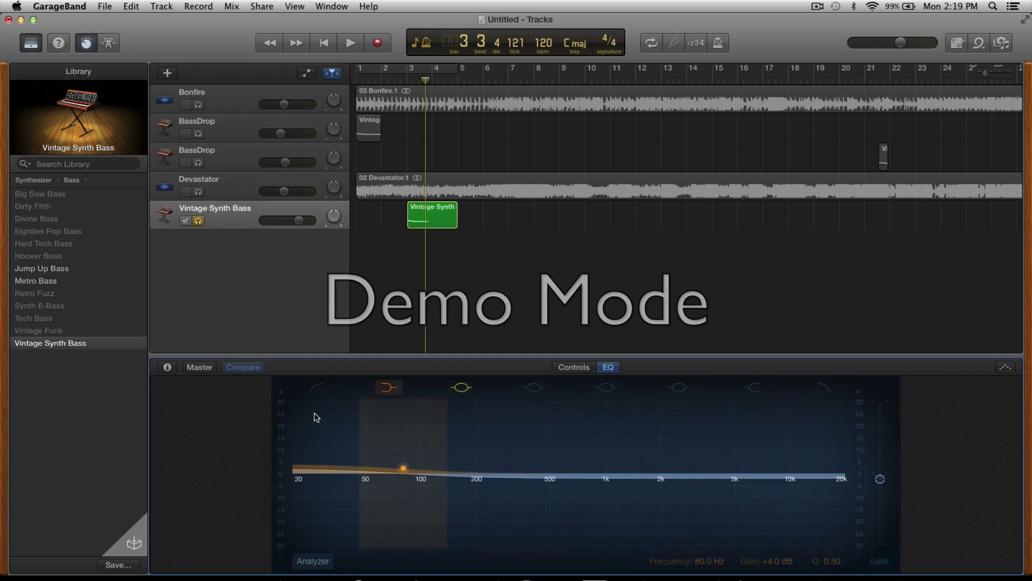
Step: Enable the EQ low-cut filter and the analyzer, and loop bars 1–5
{"action": "left_click", "coordinate": [317, 395]}
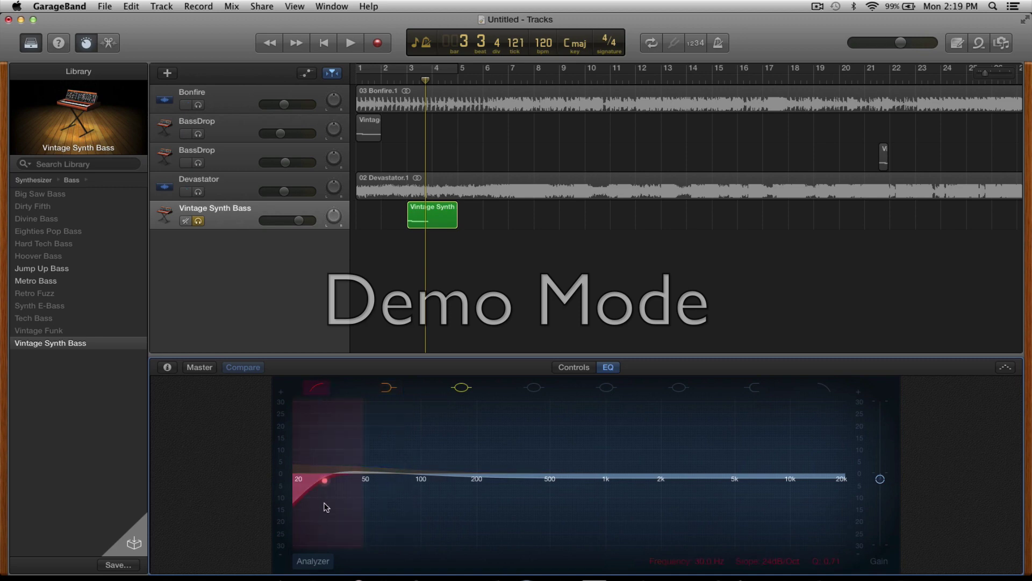
{"action": "left_click", "coordinate": [320, 566]}
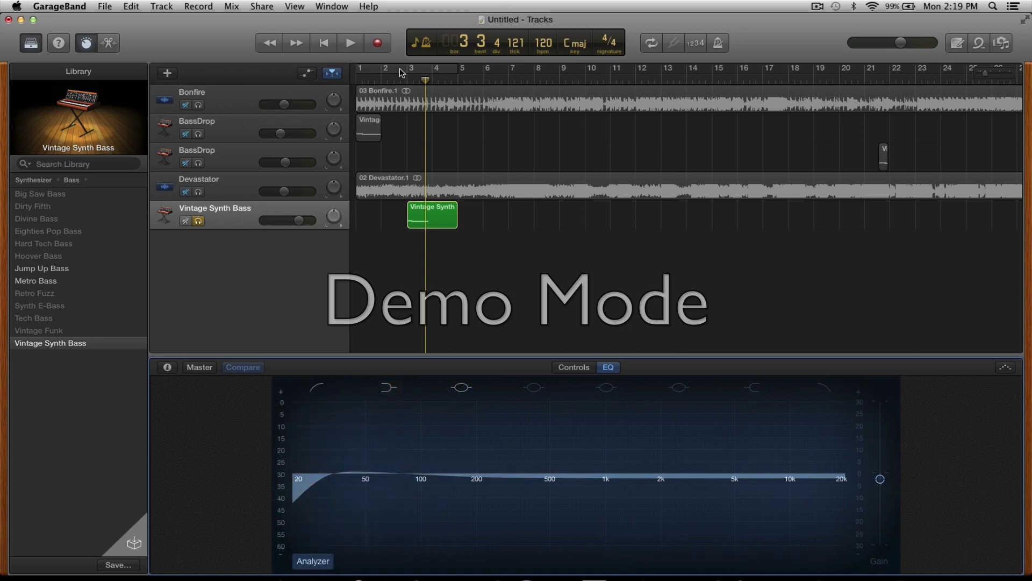
{"action": "left_click", "coordinate": [360, 70]}
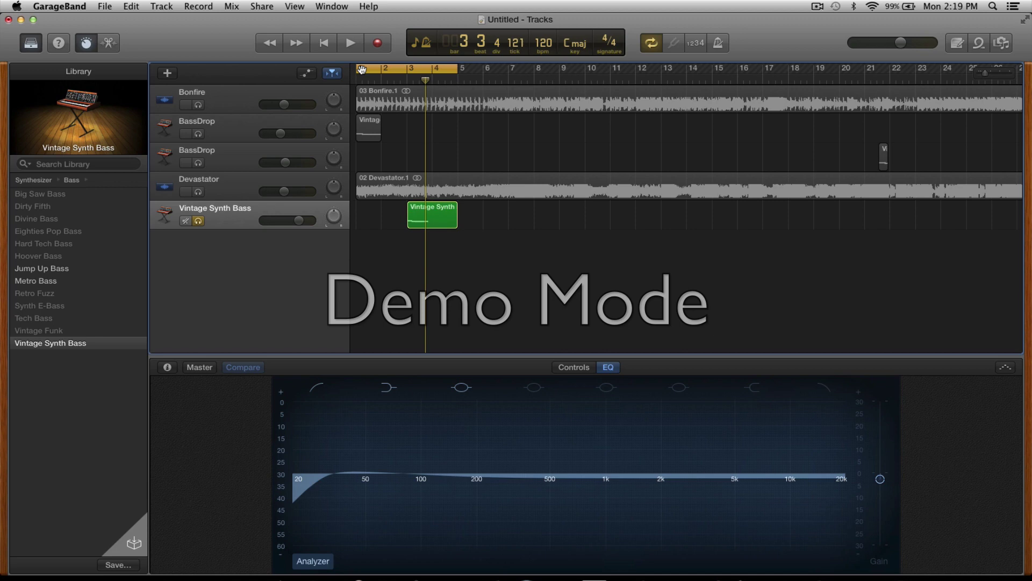
Step: End the Vintage Synth region at bar 4, loop bars 3–4, and start playback
{"action": "left_click_drag", "start_coordinate": [356, 71], "coordinate": [407, 73]}
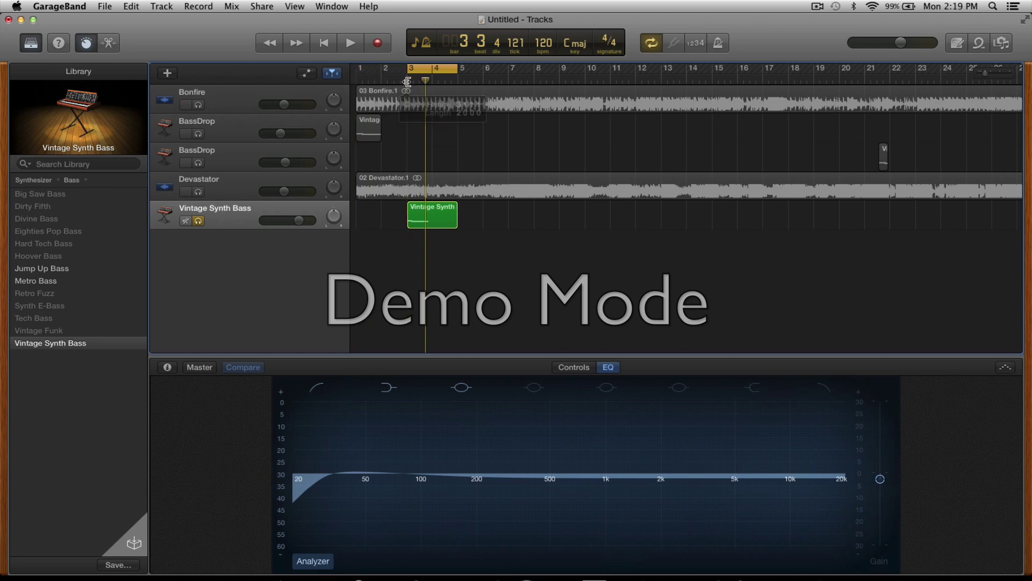
{"action": "left_click_drag", "start_coordinate": [458, 221], "coordinate": [432, 223]}
{"action": "left_click_drag", "start_coordinate": [454, 66], "coordinate": [432, 67]}
{"action": "key", "text": "space"}
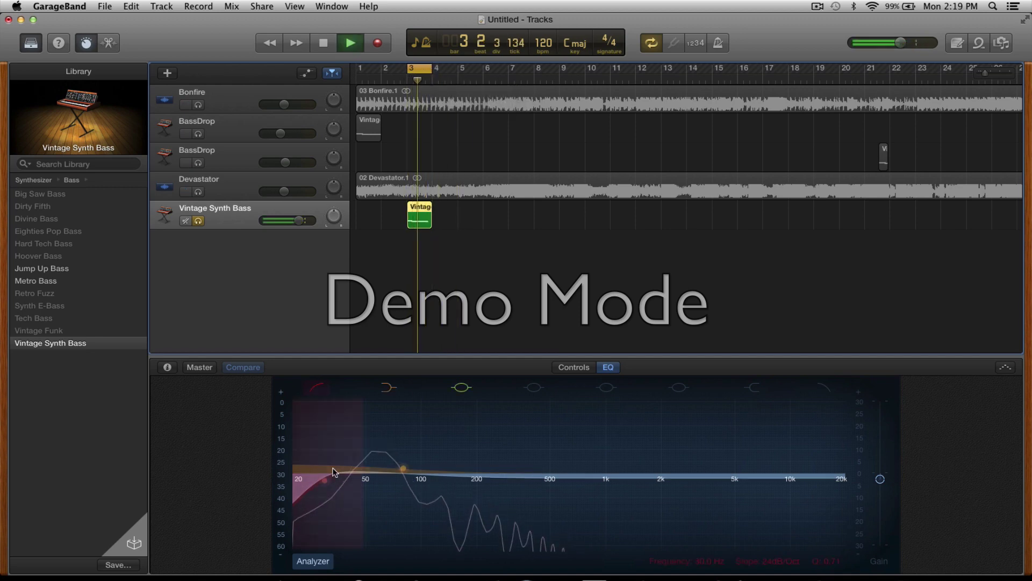
Step: Raise the low cut to about 50 Hz, boost low shelf +11.5 dB at 88 Hz, band 3 +7.5 dB at 41.5 Hz
{"action": "left_click_drag", "start_coordinate": [331, 479], "coordinate": [385, 429]}
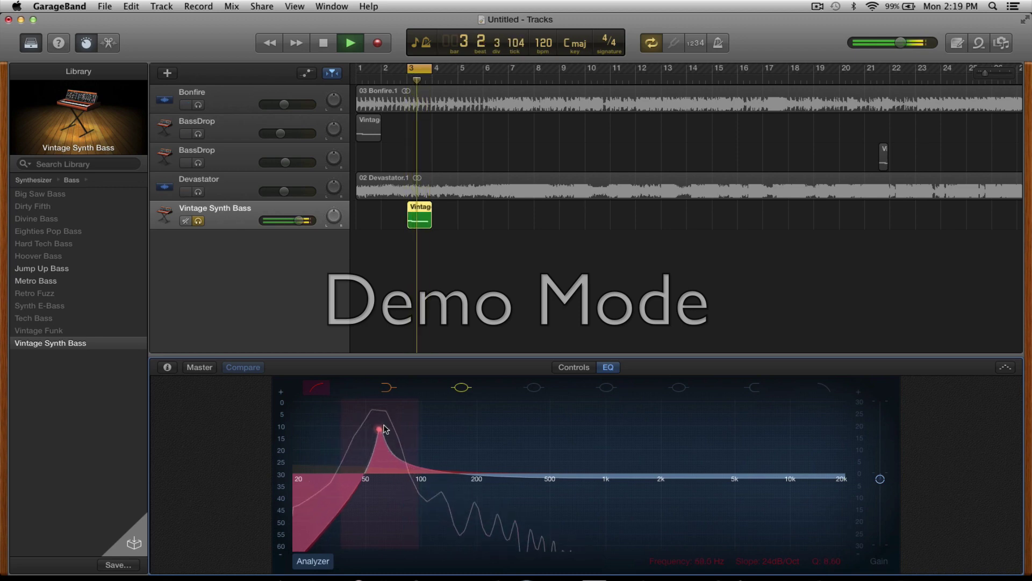
{"action": "left_click_drag", "start_coordinate": [403, 468], "coordinate": [416, 447]}
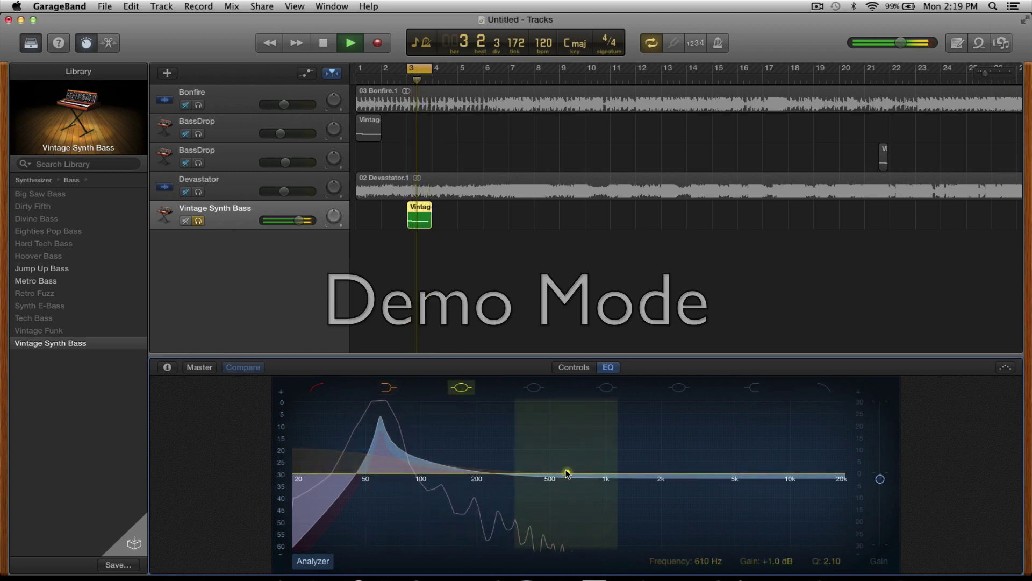
{"action": "left_click_drag", "start_coordinate": [564, 473], "coordinate": [335, 453]}
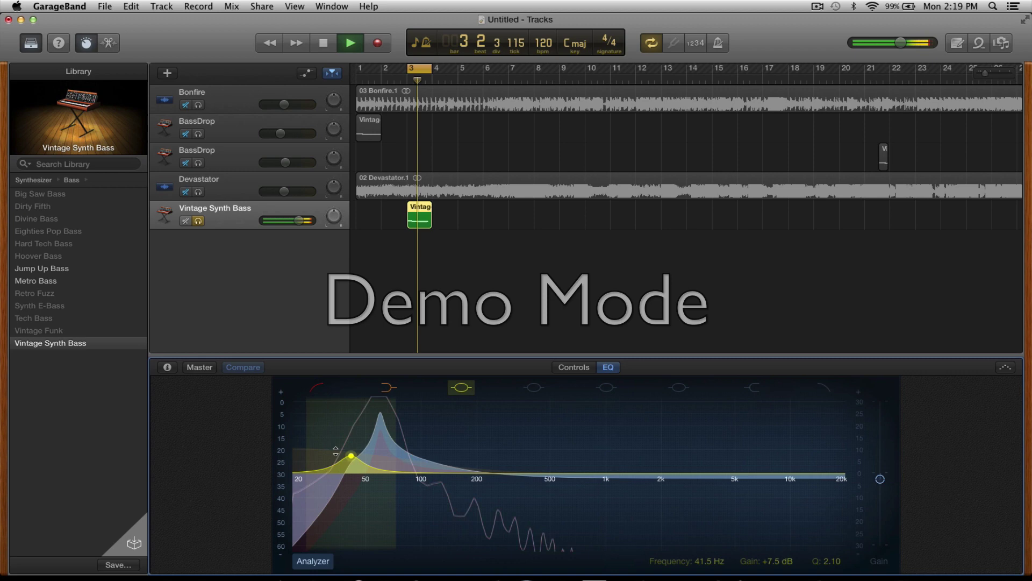
{"action": "key", "text": "space"}
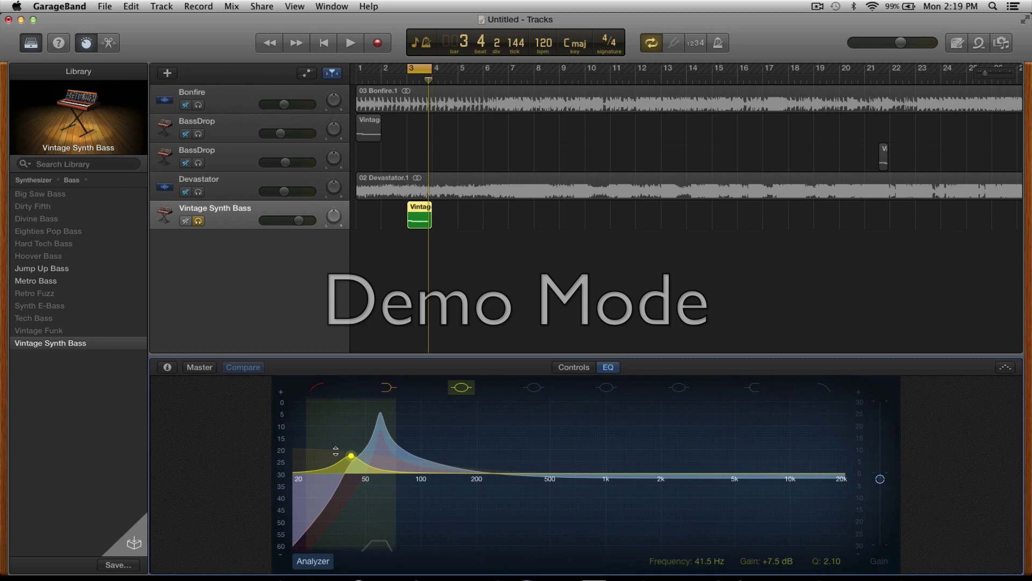
{"action": "key", "text": "space"}
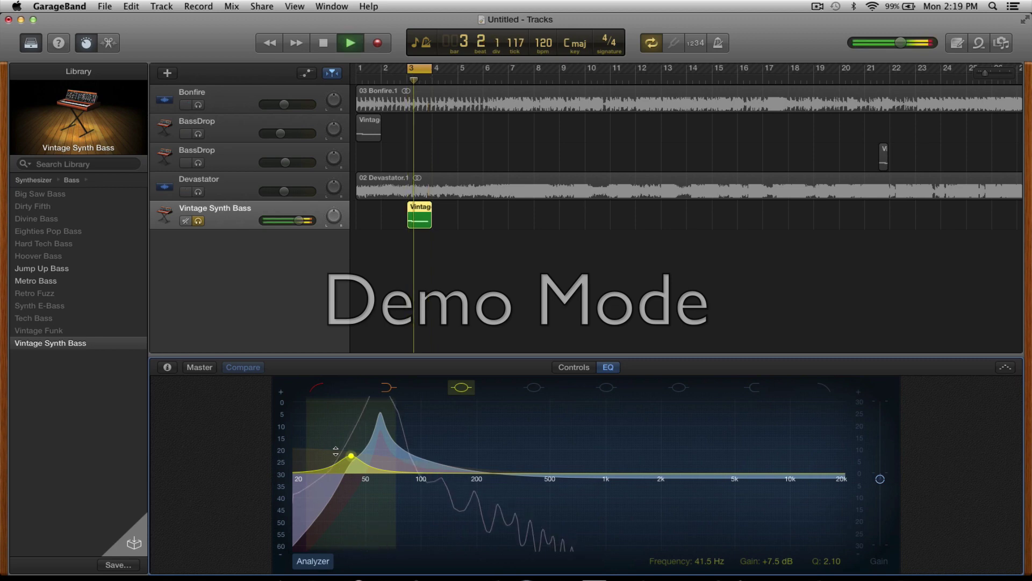
{"action": "key", "text": "space"}
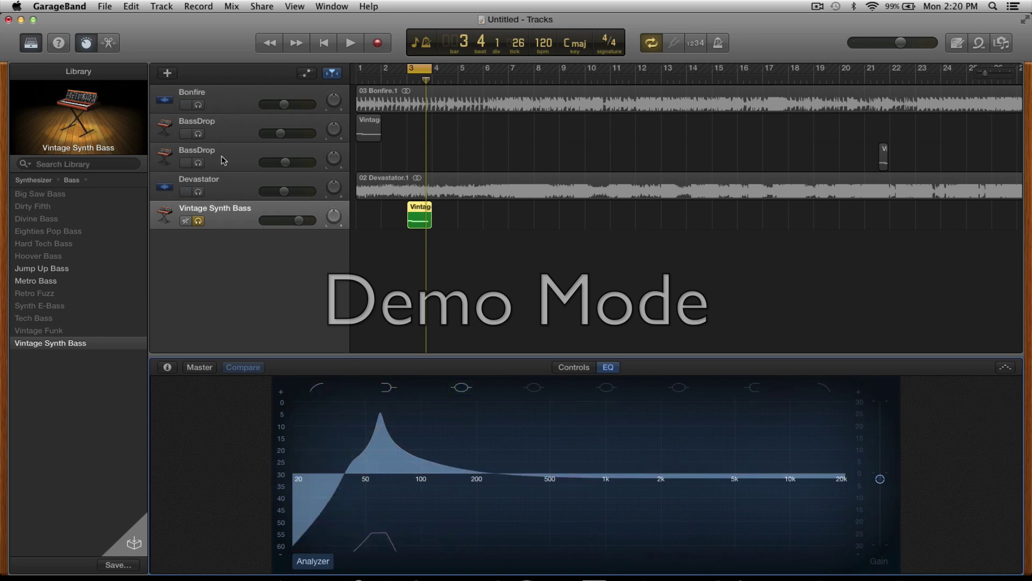
Step: Set Devastator's EQ gain to -1.5 dB and solo Devastator and the second BassDrop instead of Vintage Synth Bass
{"action": "left_click", "coordinate": [237, 192]}
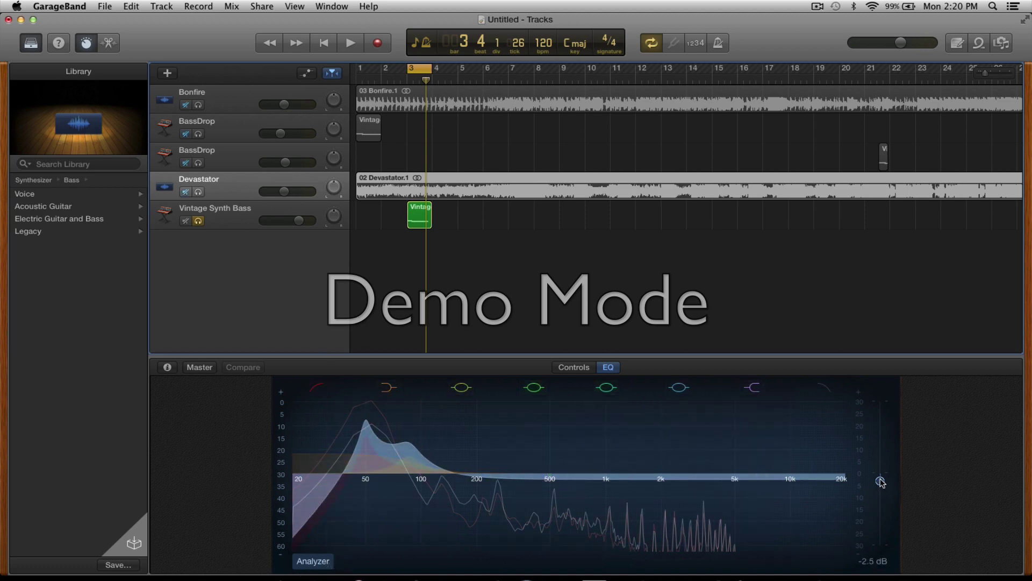
{"action": "mouse_move", "coordinate": [881, 481]}
{"action": "left_mouse_down"}
{"action": "mouse_move", "coordinate": [883, 405]}
{"action": "mouse_move", "coordinate": [882, 479]}
{"action": "left_mouse_up"}
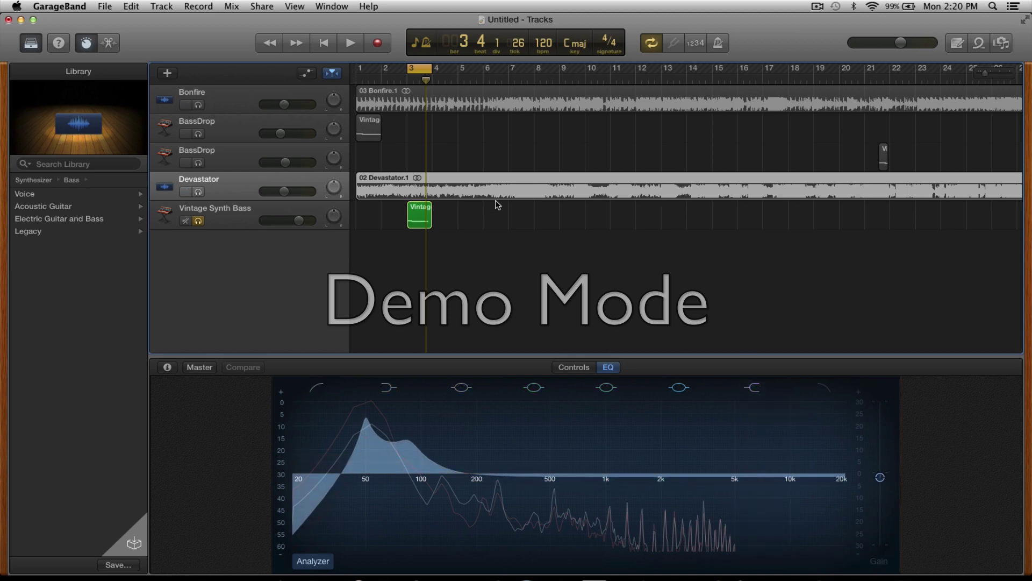
{"action": "left_click", "coordinate": [195, 223]}
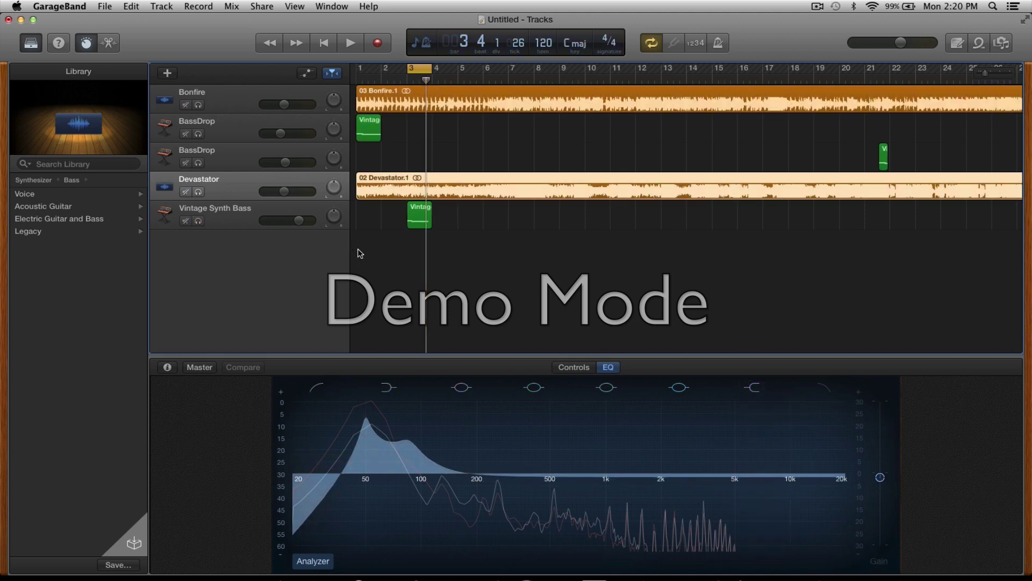
{"action": "left_click", "coordinate": [198, 193]}
{"action": "left_click", "coordinate": [198, 163]}
Step: Turn off the Cycle loop
{"action": "scroll", "coordinate": [409, 170], "scroll_direction": "right", "scroll_amount": 5}
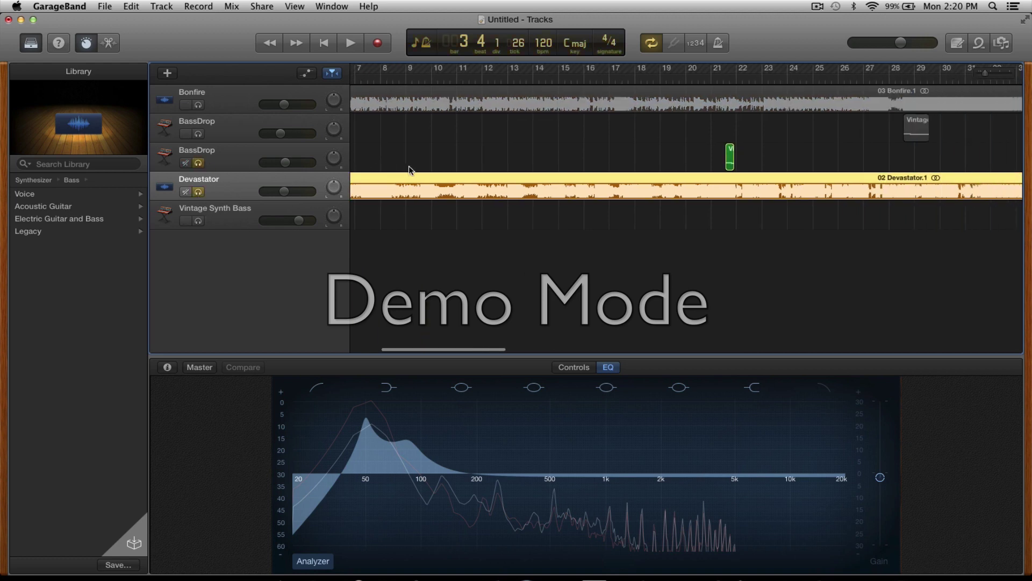
{"action": "left_click", "coordinate": [652, 43]}
{"action": "scroll", "coordinate": [639, 135], "scroll_direction": "right", "scroll_amount": 15}
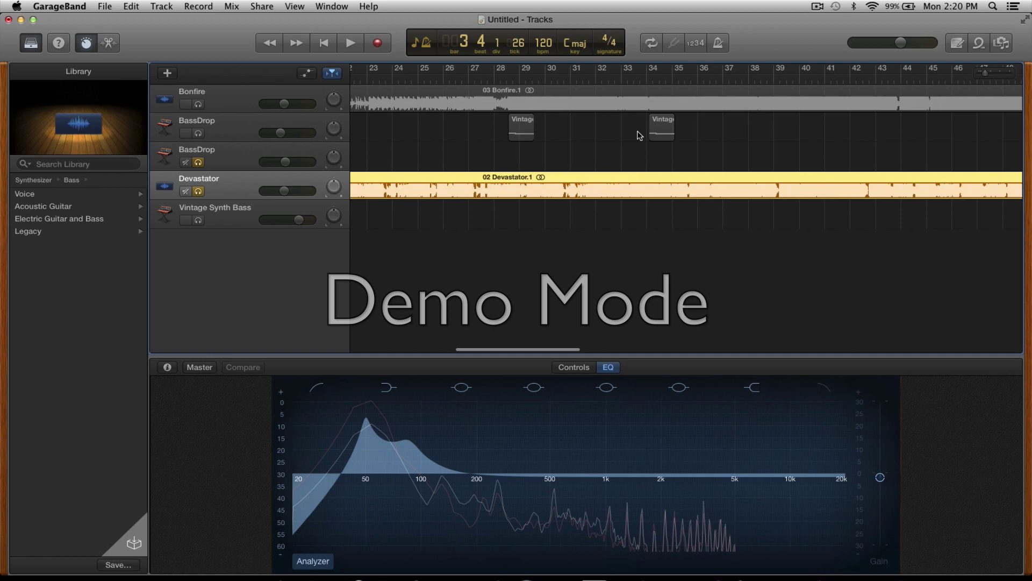
{"action": "scroll", "coordinate": [638, 135], "scroll_direction": "right", "scroll_amount": 20}
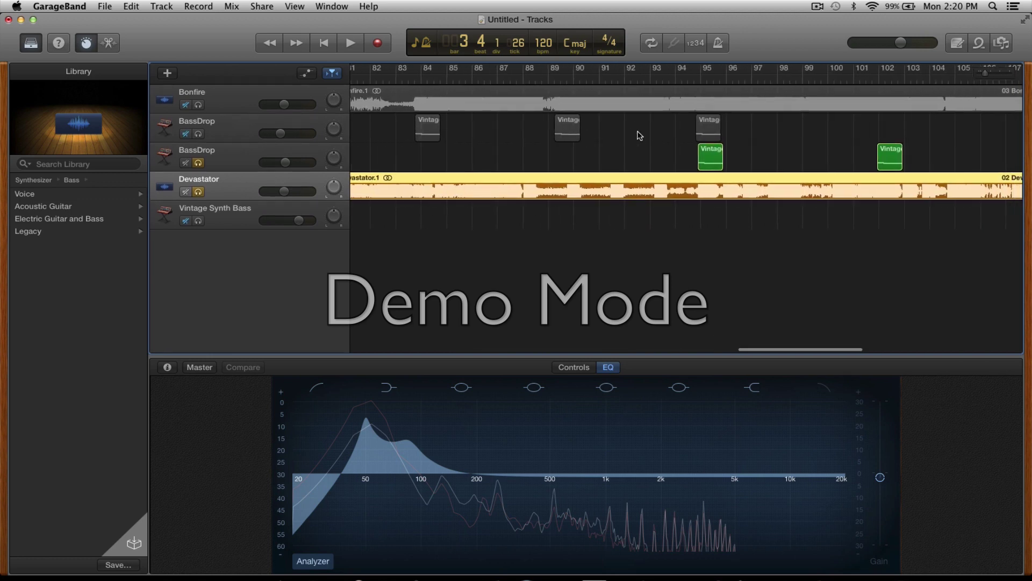
Step: Play the soloed Devastator and second BassDrop tracks starting from bar 89
{"action": "left_click", "coordinate": [584, 80]}
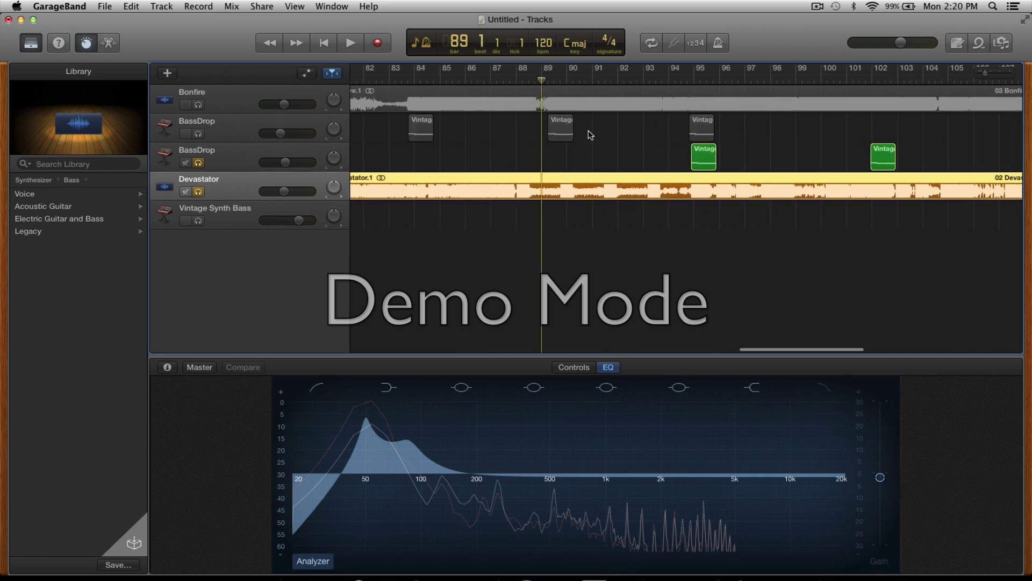
{"action": "key", "text": "space"}
{"action": "scroll", "coordinate": [641, 161], "scroll_direction": "left", "scroll_amount": 2}
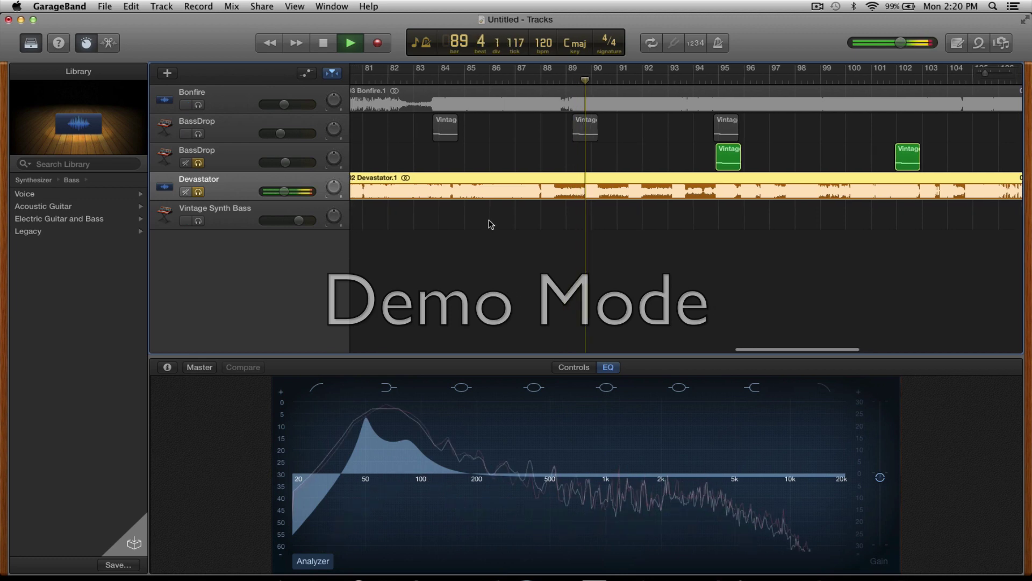
{"action": "scroll", "coordinate": [492, 185], "scroll_direction": "left", "scroll_amount": 2}
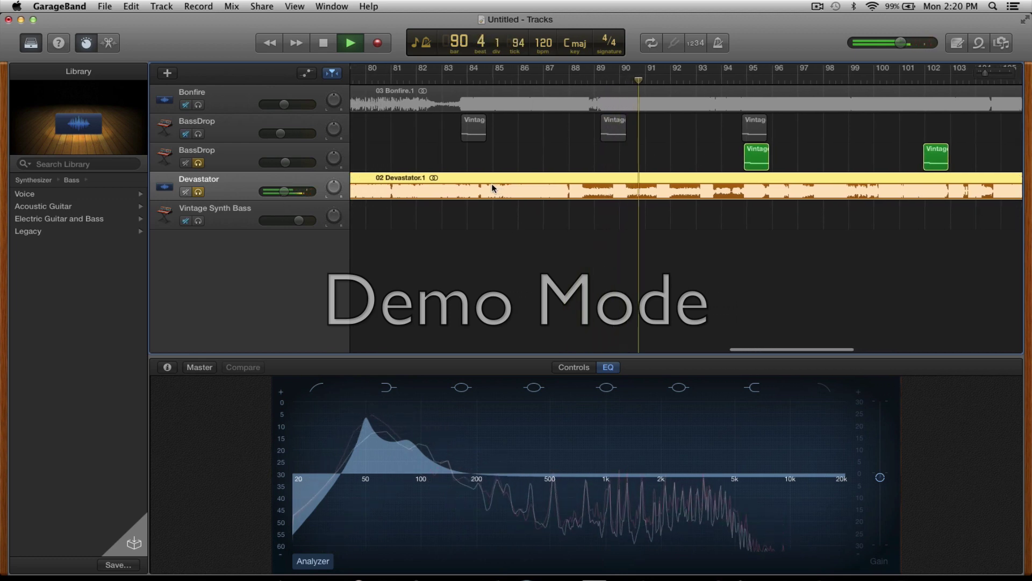